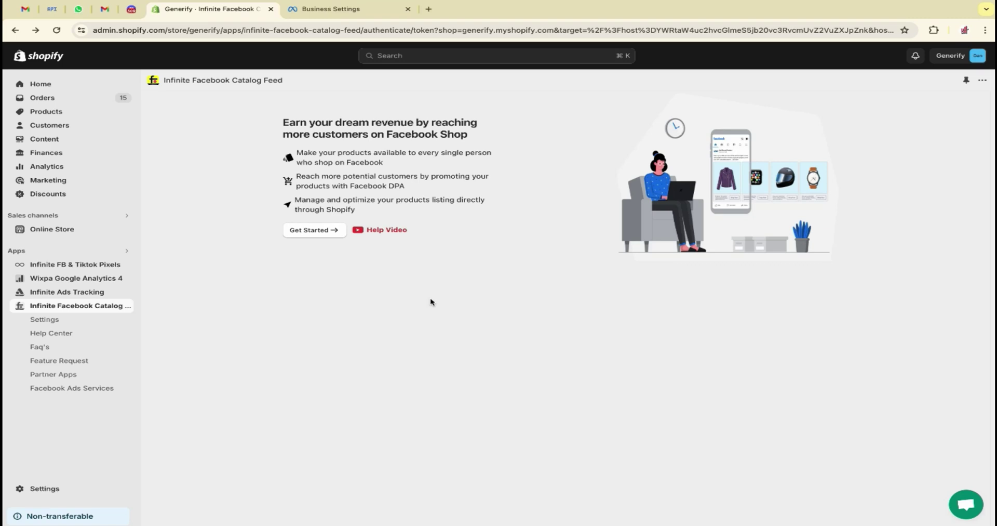
After viewing the business portfolios and add-catalog options in Meta Business Settings, start the Shopify feed setup guide
left_click(320, 14)
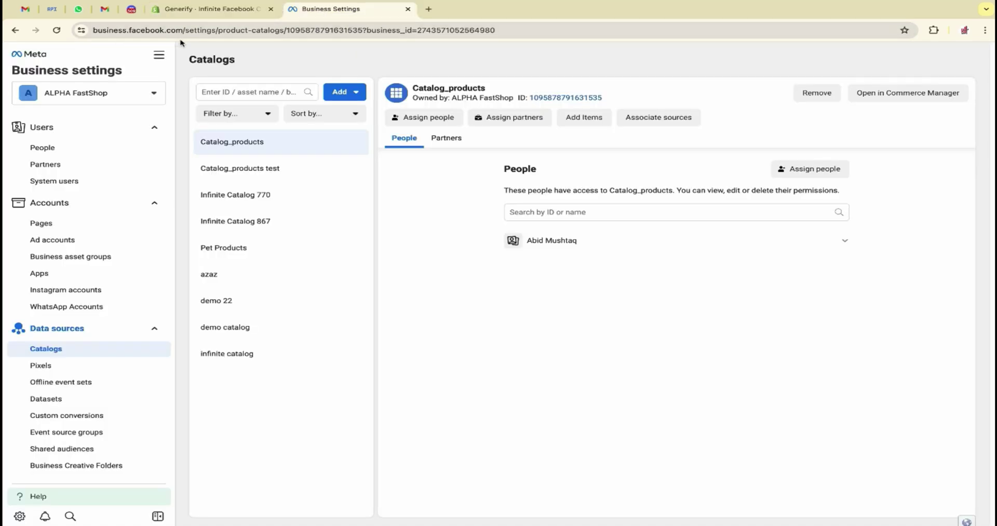
left_click(142, 96)
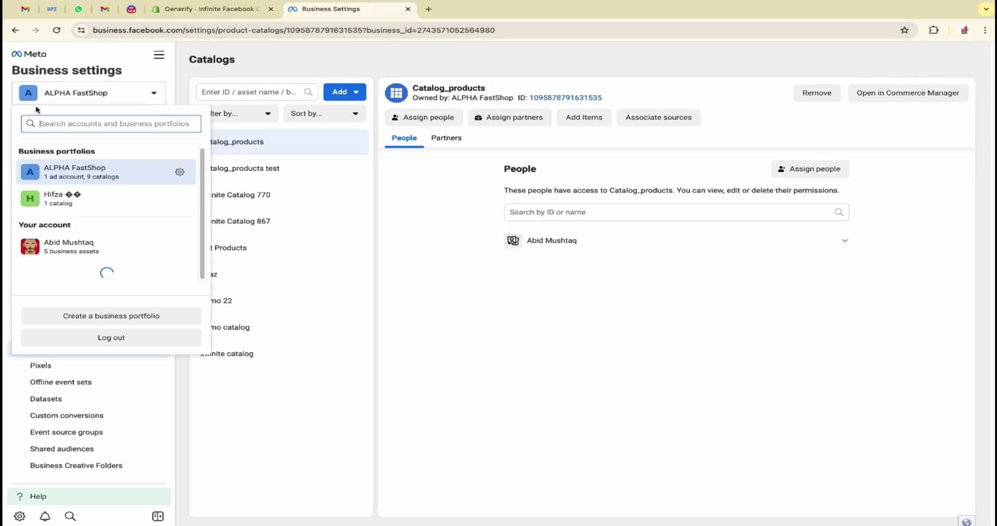
left_click(196, 61)
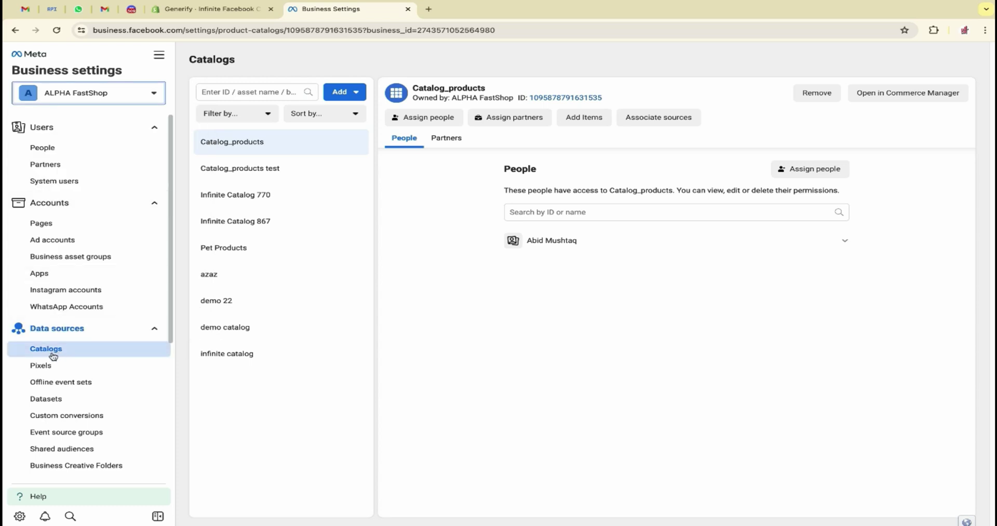
left_click(366, 94)
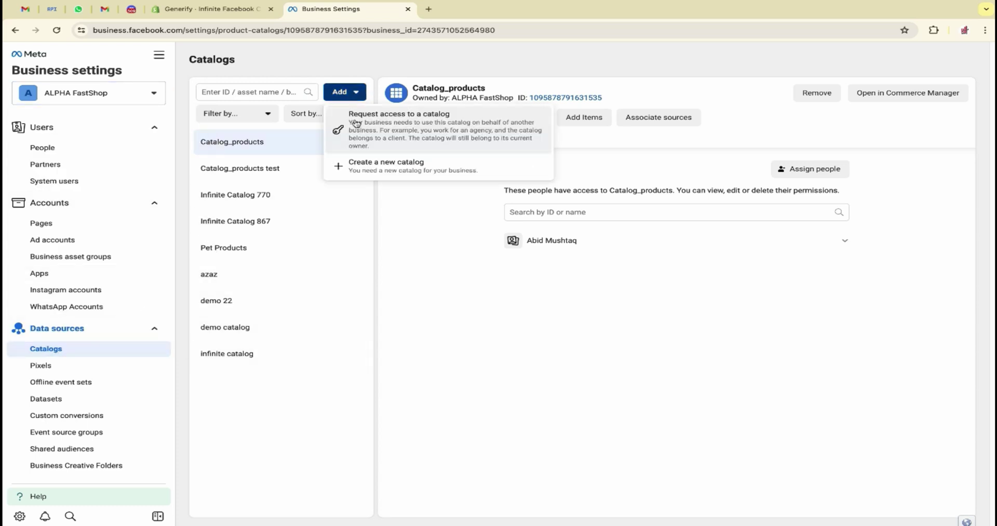
left_click(440, 238)
left_click(213, 9)
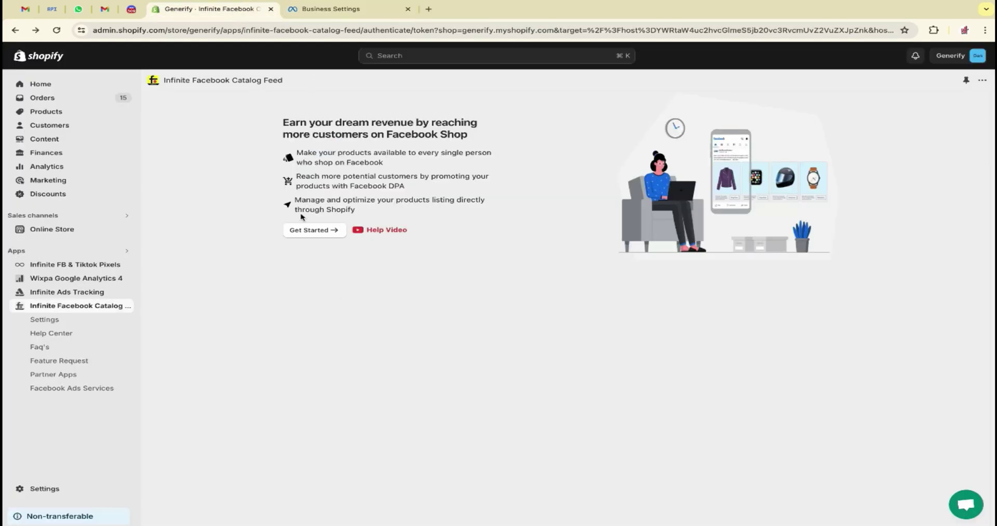
left_click(310, 231)
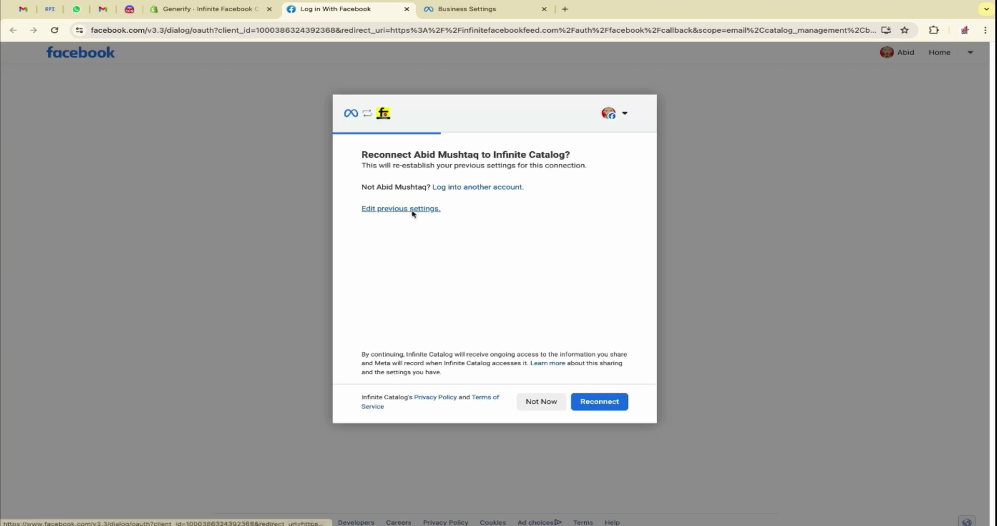
Grant Infinite Catalog access to all current and future Businesses and approve its requested permissions
left_click(413, 211)
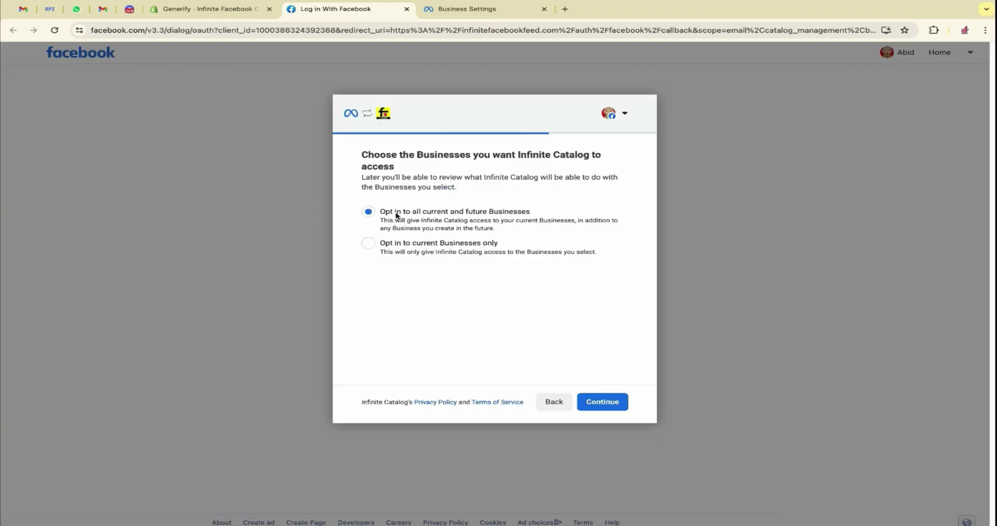
left_click_drag(396, 215, 348, 214)
left_click(596, 400)
left_click(606, 403)
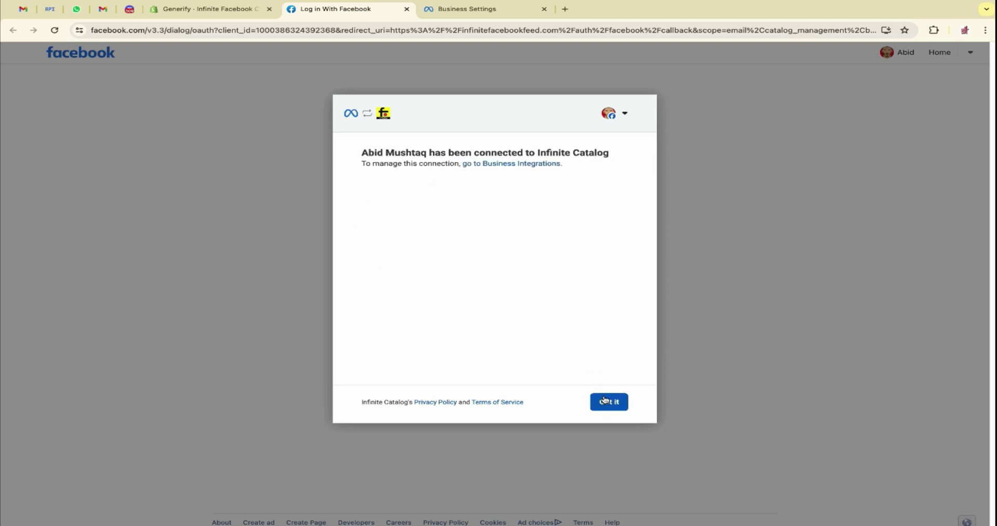
left_click(604, 400)
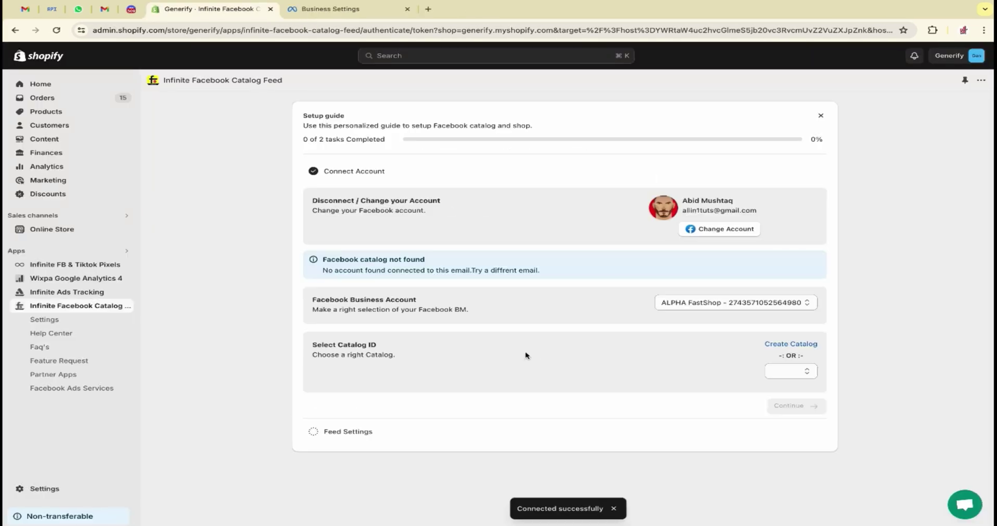
Keep ALPHA FastShop as the Facebook Business Account and review the existing Catalog ID list unchanged
left_click(692, 267)
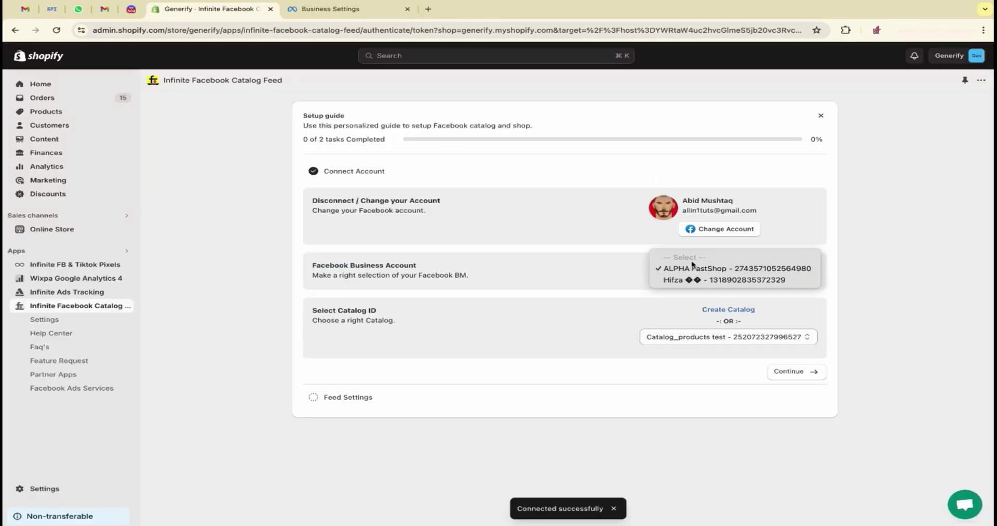
left_click(605, 291)
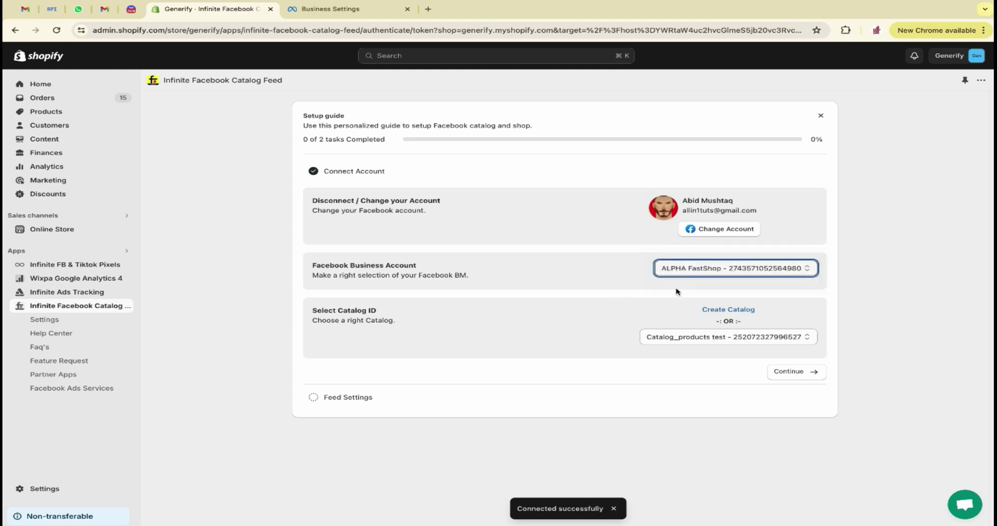
left_click(699, 338)
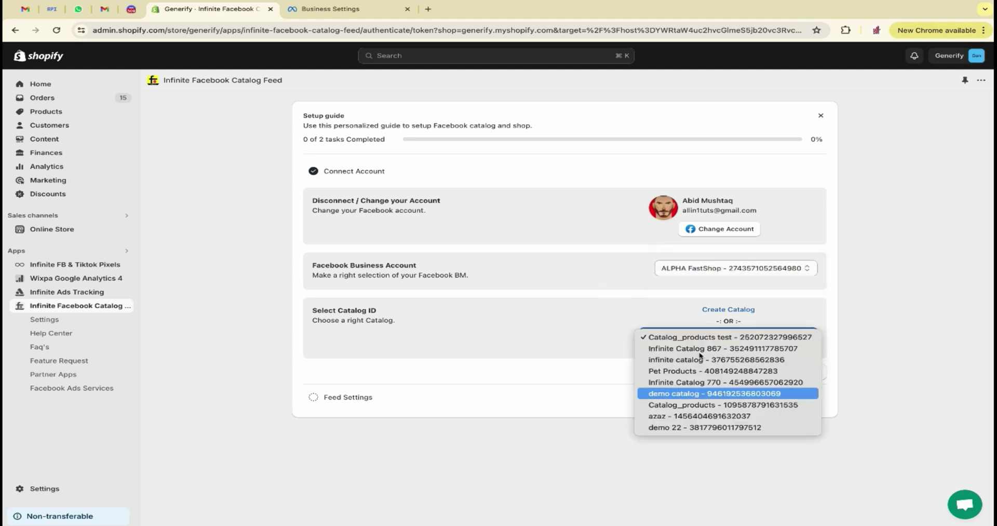
left_click(548, 387)
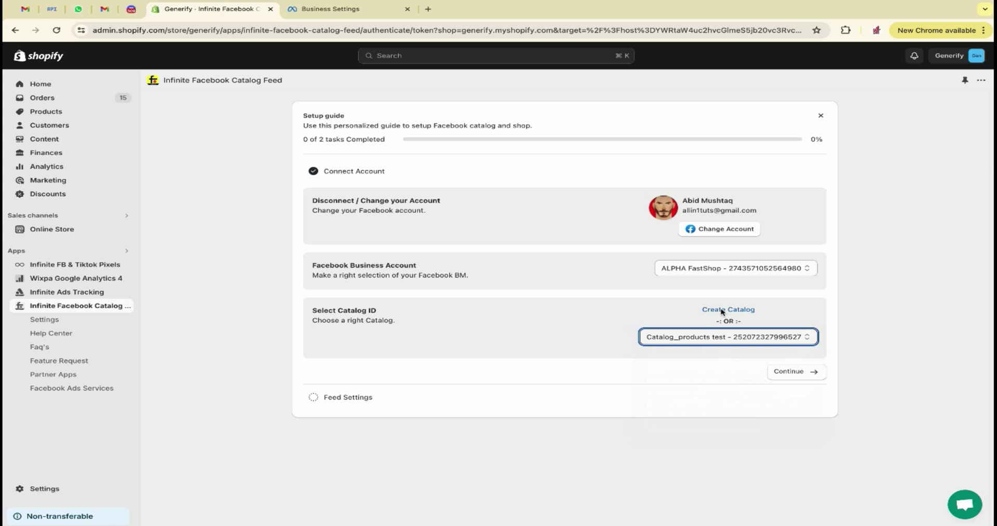
Name a new catalog 'generify test catalog' in place of the generated name
left_click(722, 310)
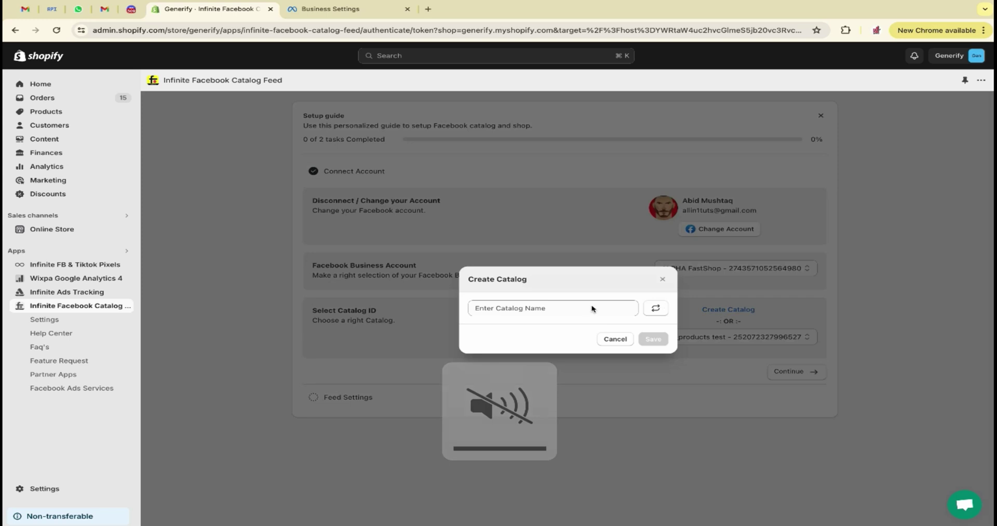
left_click(656, 308)
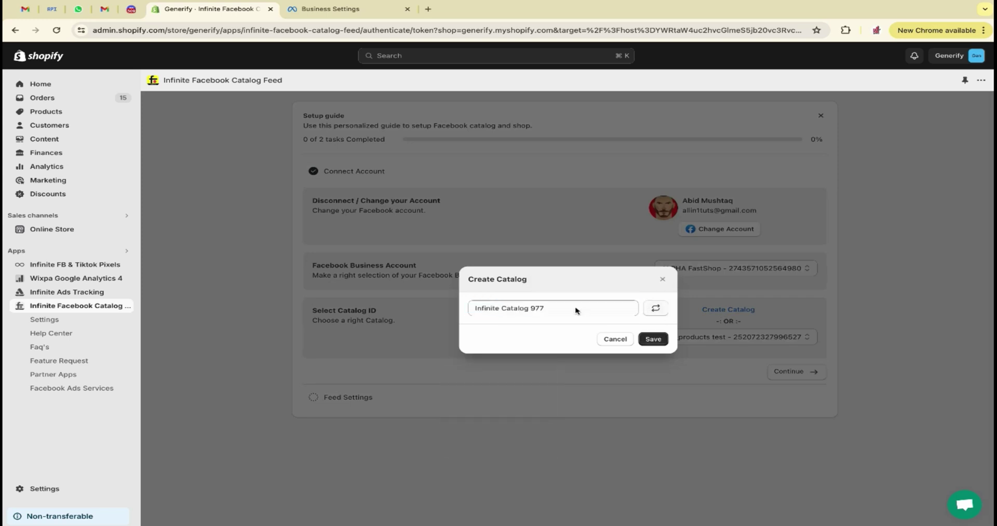
left_click(593, 308)
key("ctrl+a")
type("ge")
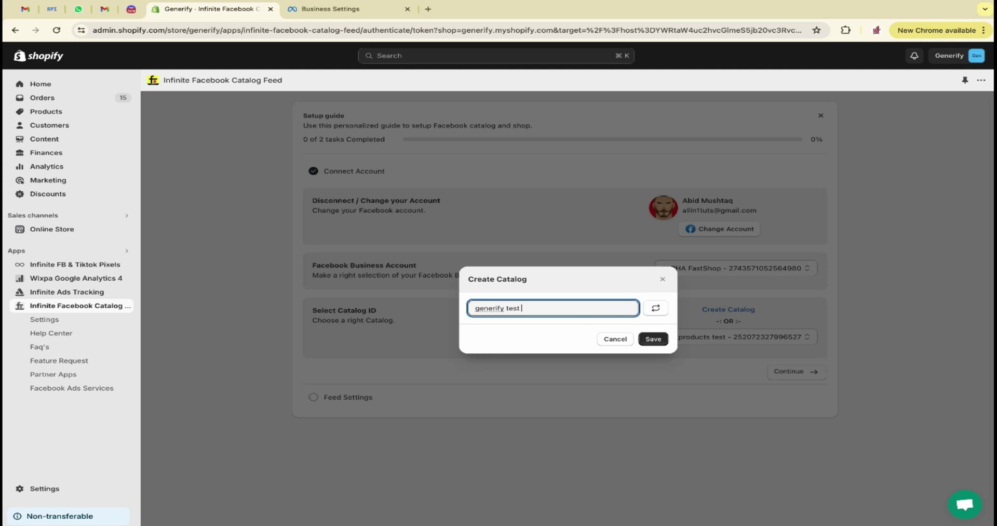
type("nerify test catalog")
Save the new catalog and select generify test catalog as the feed's Catalog ID
left_click(659, 337)
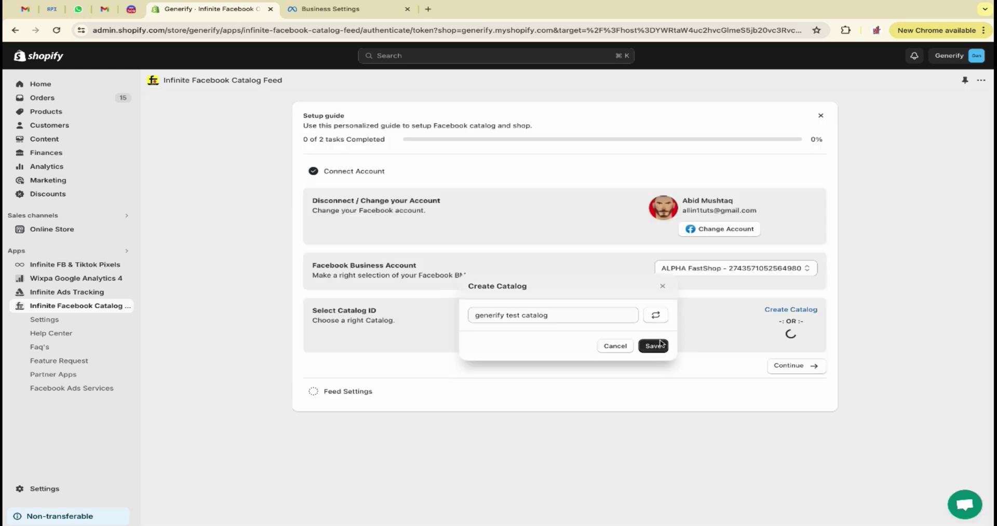
left_click(691, 338)
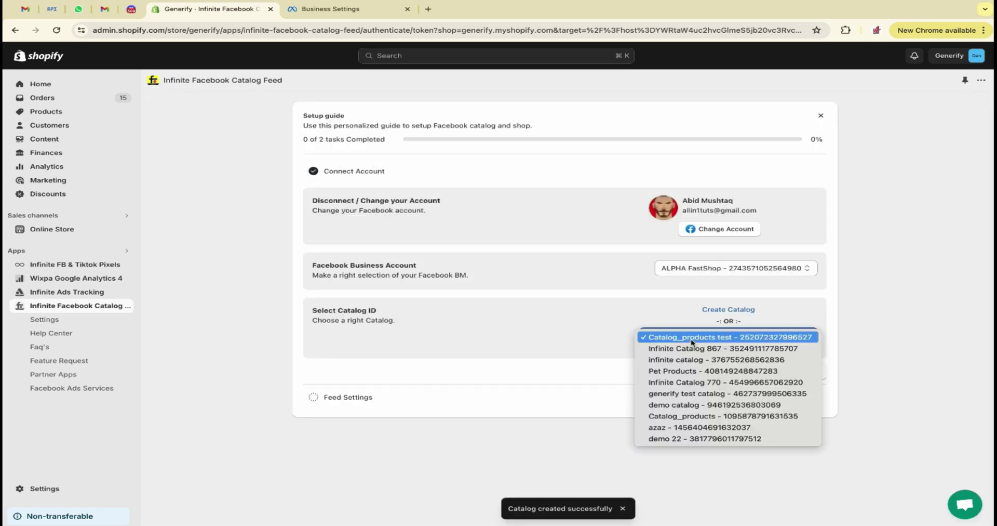
left_click(700, 397)
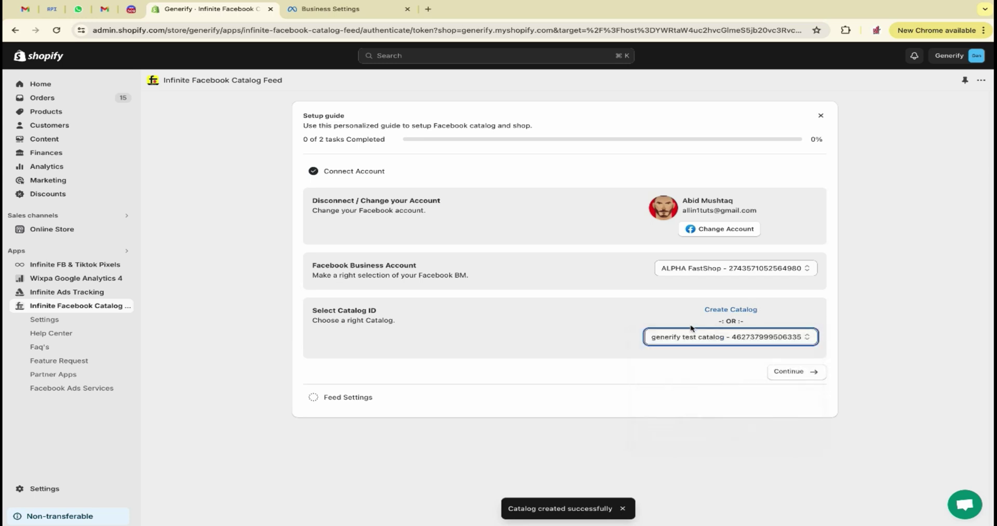
Name the feed 'generify test' in Feed Settings
left_click(791, 372)
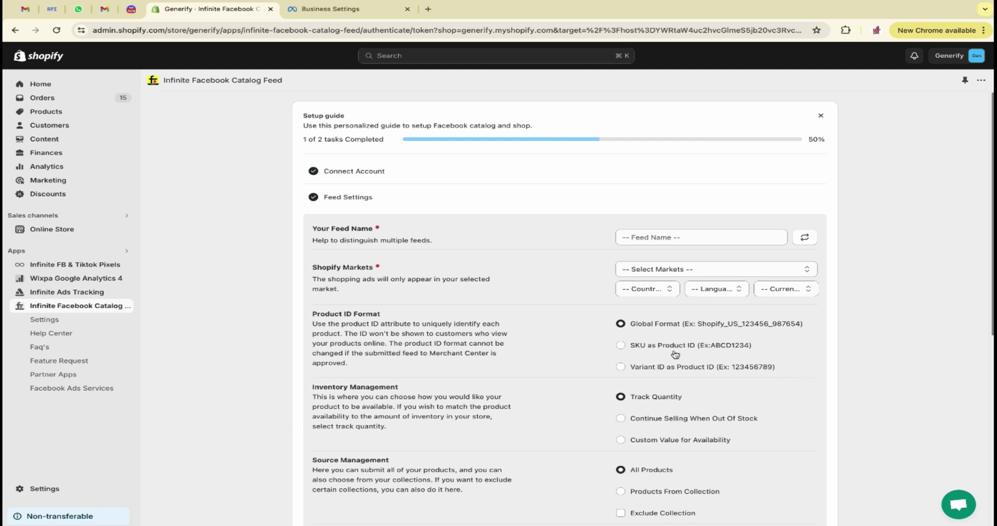
left_click(668, 227)
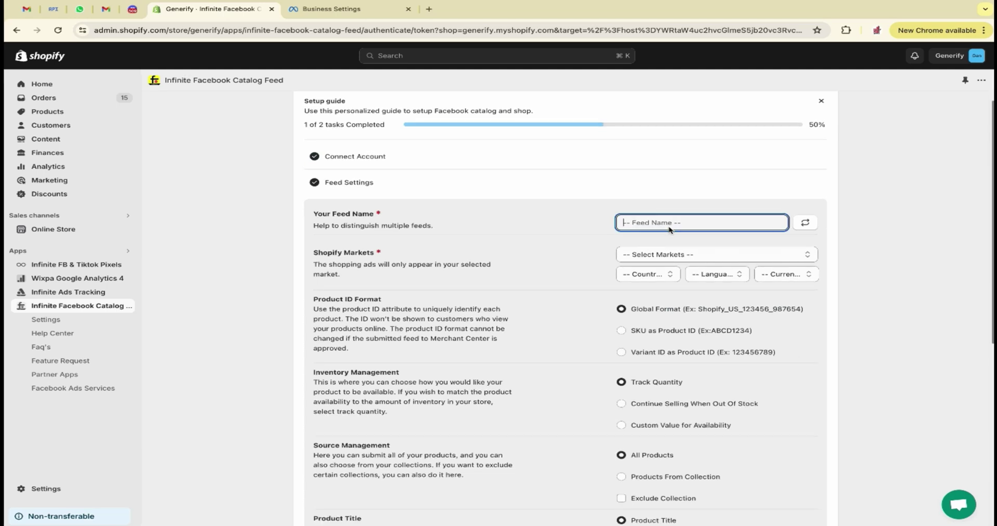
left_click(805, 222)
left_click(717, 224)
triple_click(717, 225)
type("generify test")
Target the United States Shopify market for the feed
left_click(717, 260)
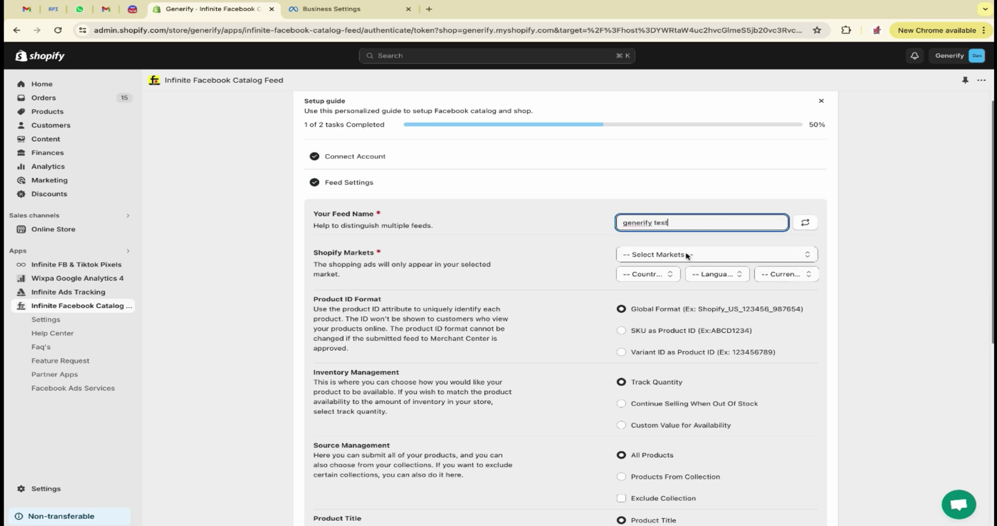
left_click(546, 254)
scroll(482, 315, "down", 1)
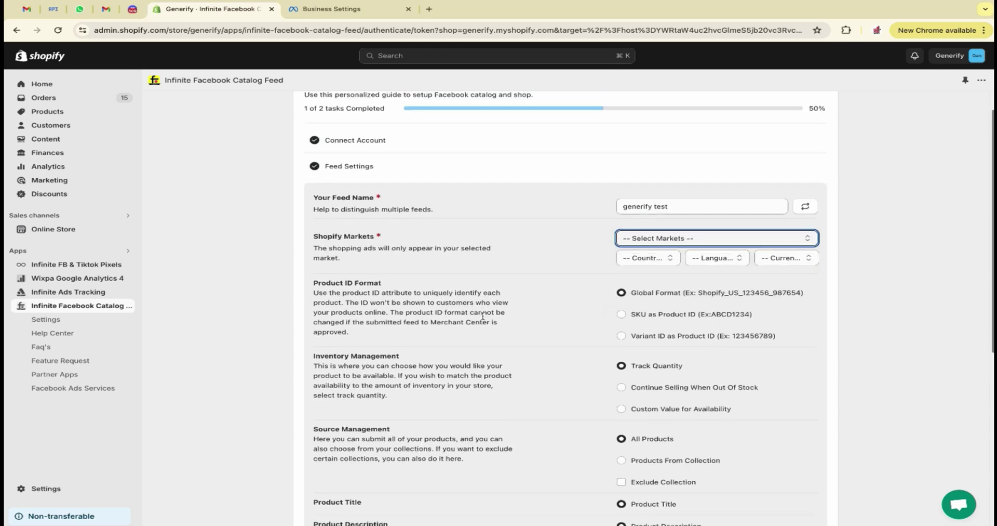
scroll(483, 316, "up", 1)
scroll(482, 315, "down", 1)
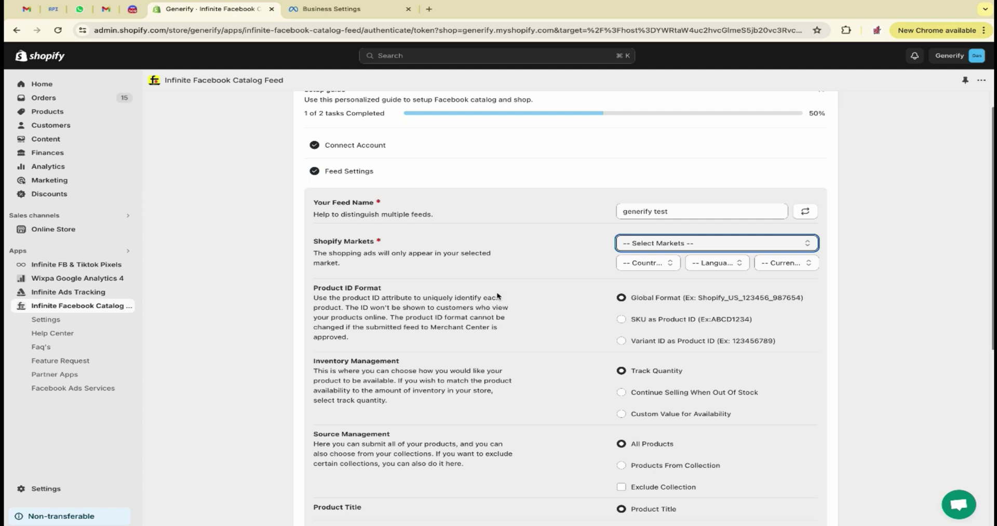
left_click(667, 243)
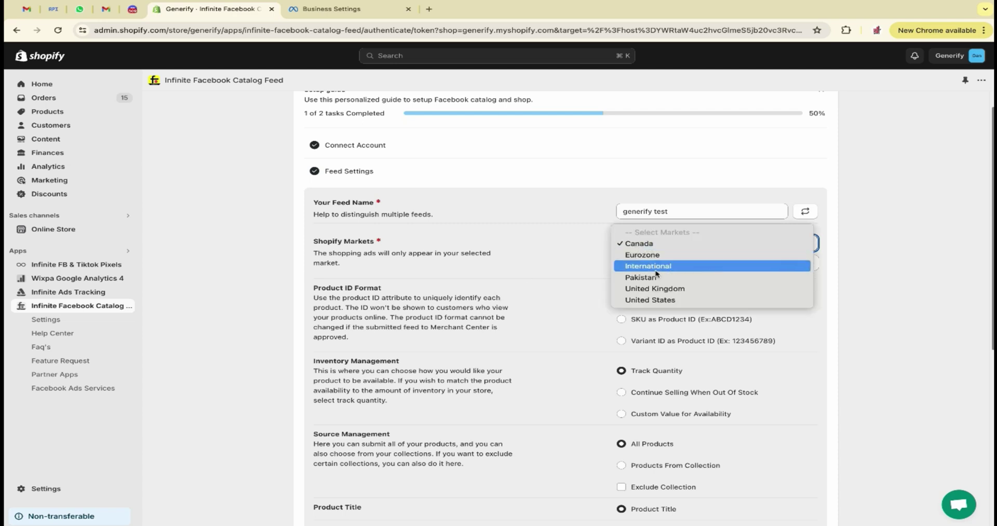
left_click(651, 299)
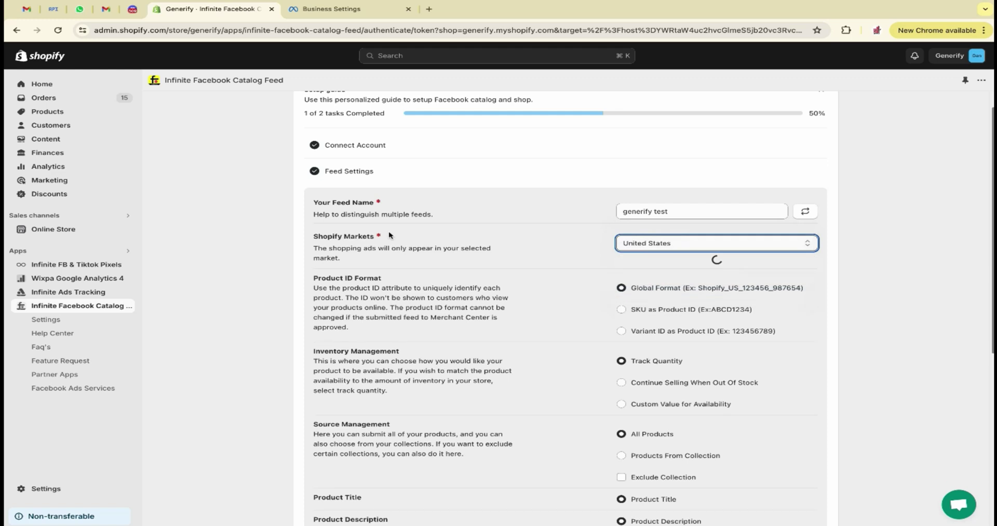
left_click_drag(319, 237, 390, 249)
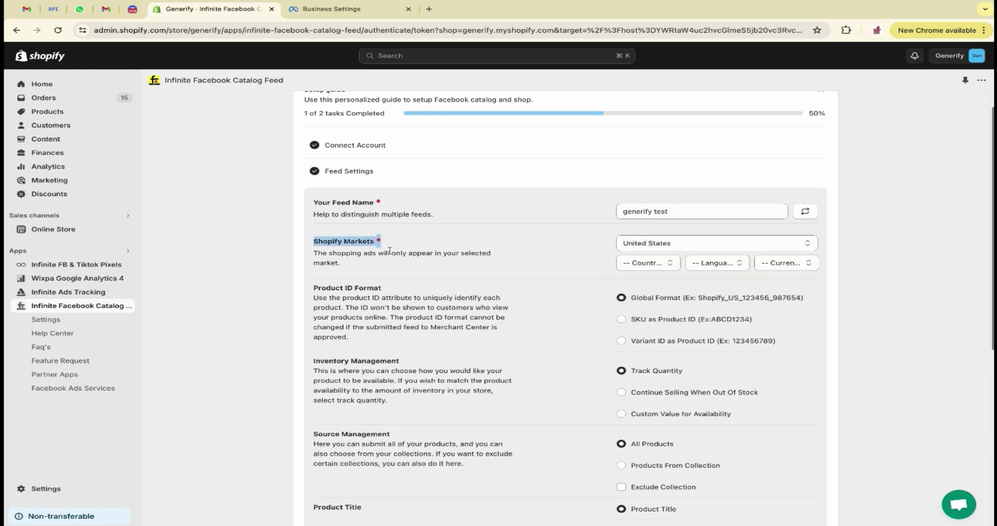
Set the feed's country to United States, language to English and currency to US Dollar
left_click(664, 268)
left_click(660, 271)
left_click(709, 267)
left_click(711, 272)
left_click(782, 267)
left_click(787, 275)
scroll(733, 283, "down", 1)
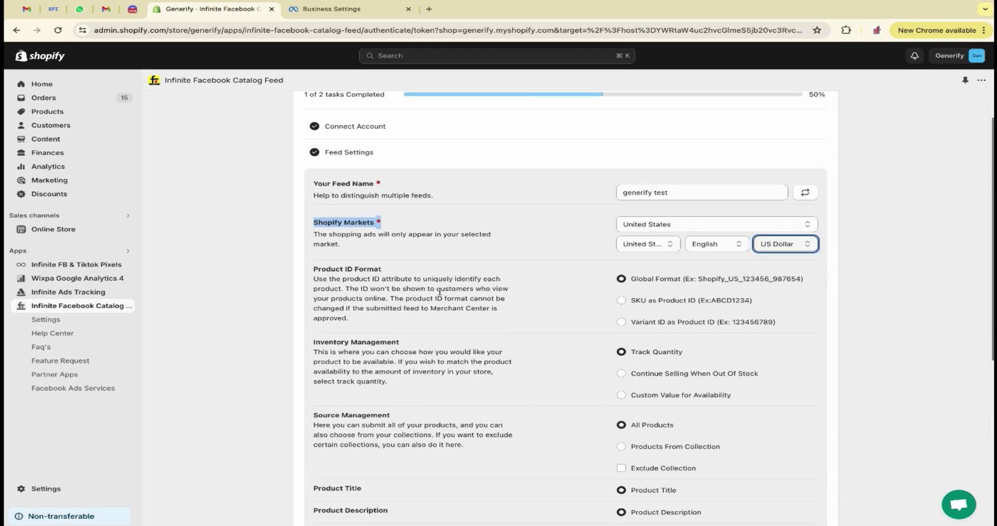
scroll(733, 275, "down", 3)
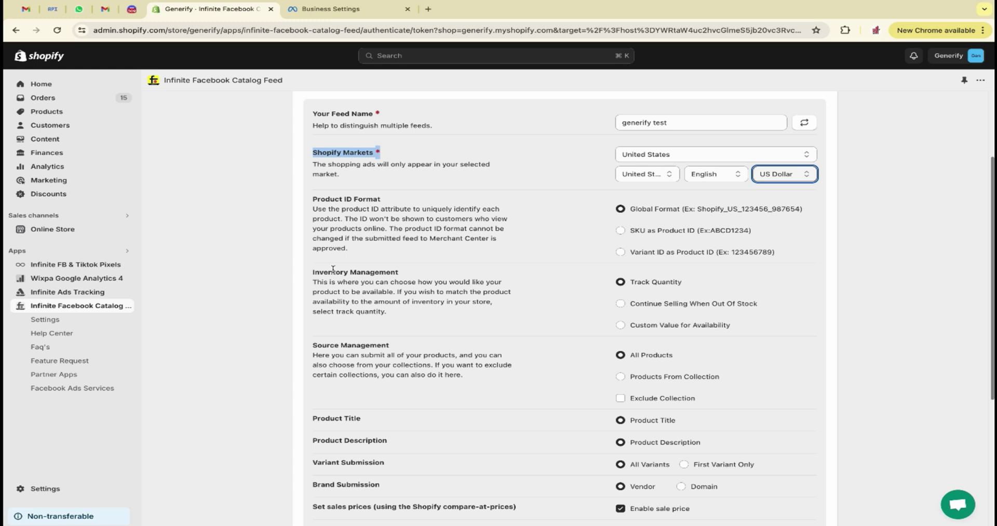
Keep availability on Track Quantity and include All Products in the feed
left_click_drag(313, 272, 551, 275)
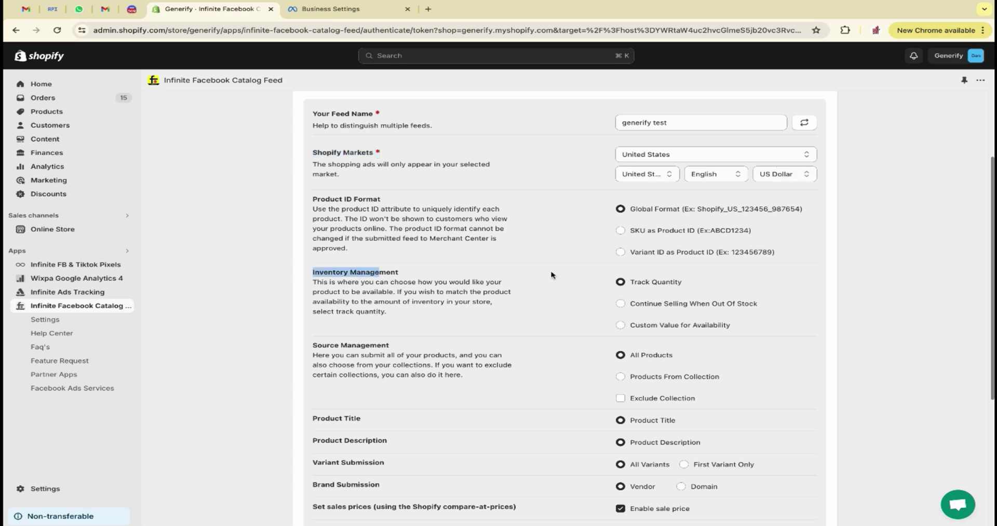
scroll(692, 290, "down", 1)
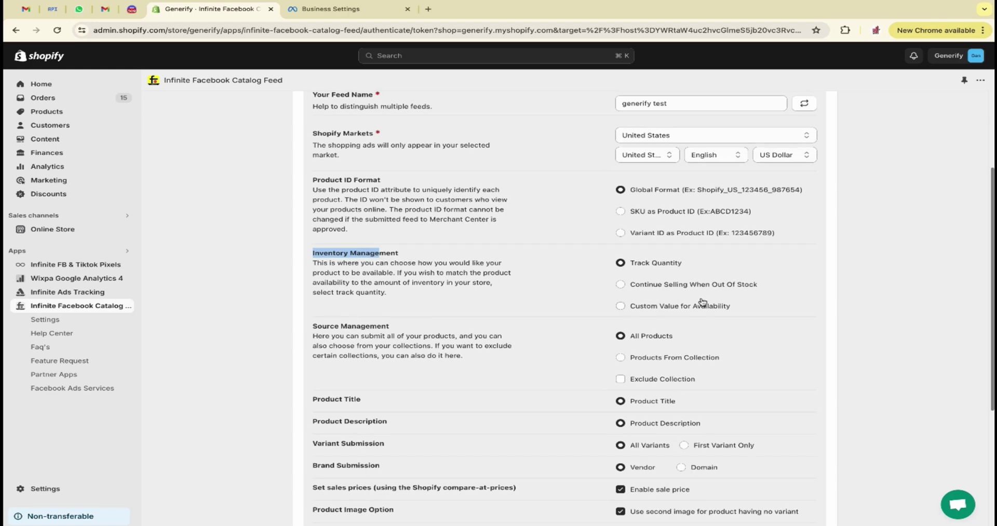
left_click(678, 286)
left_click(688, 307)
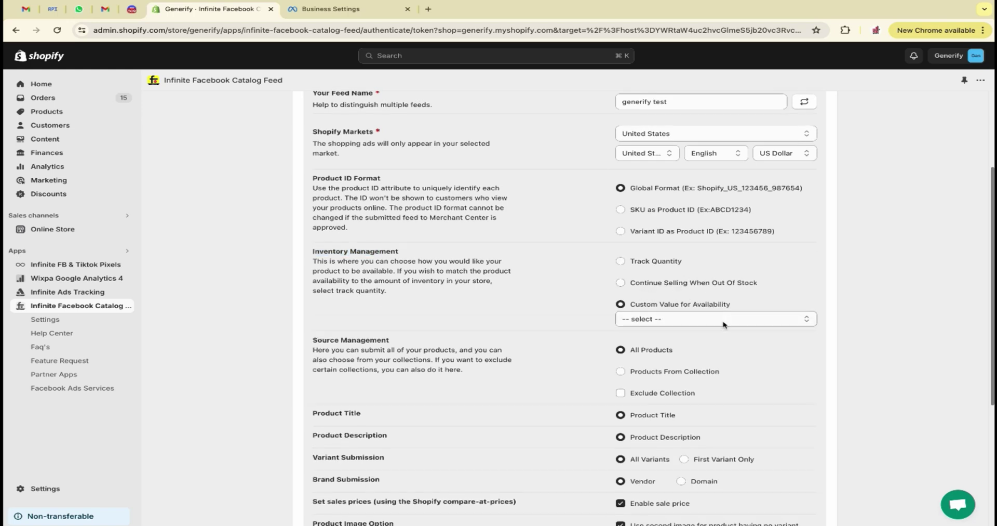
left_click(721, 319)
left_click(621, 261)
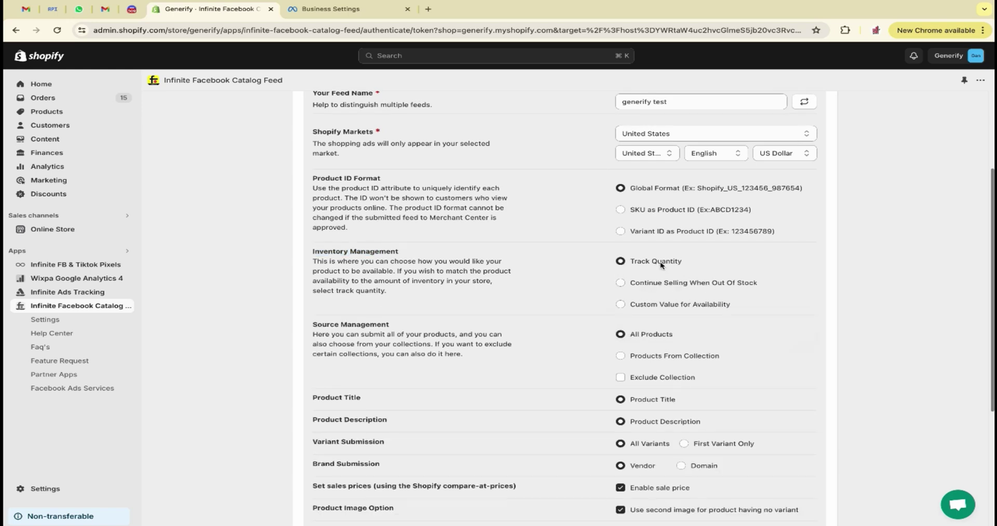
left_click_drag(696, 262, 611, 261)
left_click(610, 261)
scroll(605, 337, "down", 3)
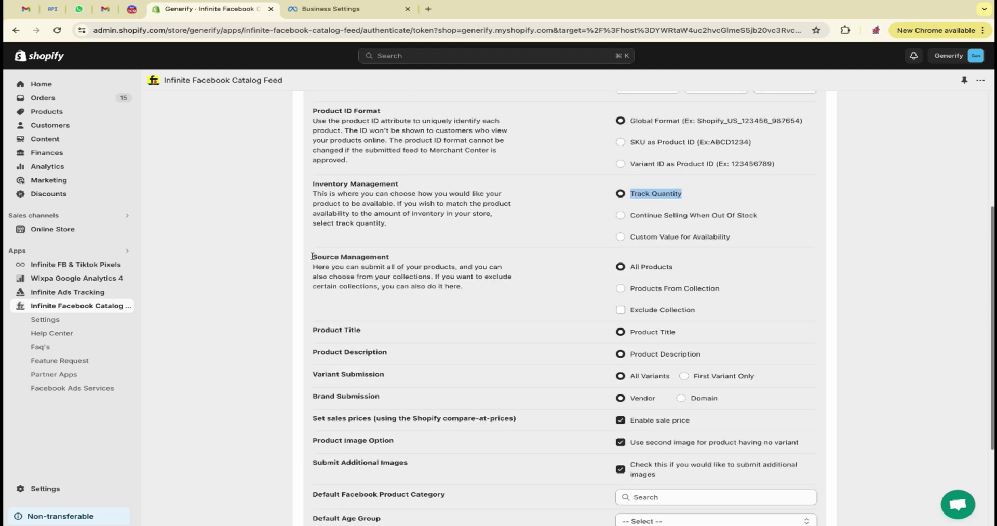
left_click_drag(311, 256, 391, 257)
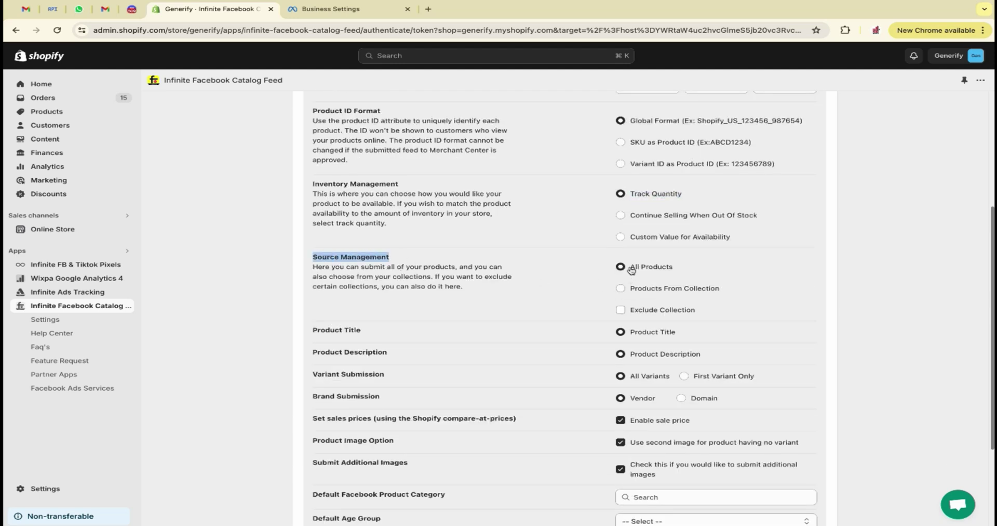
left_click_drag(630, 267, 706, 270)
Set the default product category to toys & games > building toys
scroll(566, 311, "down", 3)
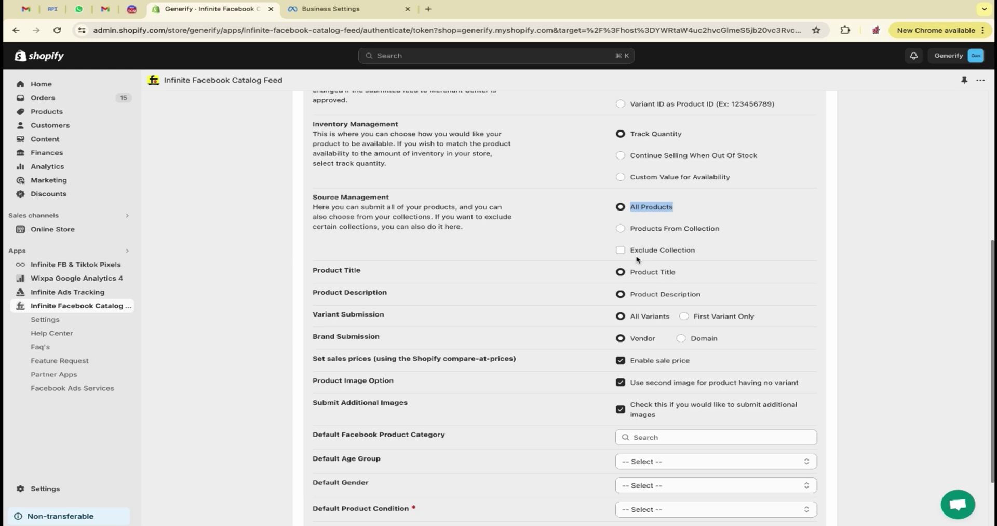
scroll(644, 322, "down", 1)
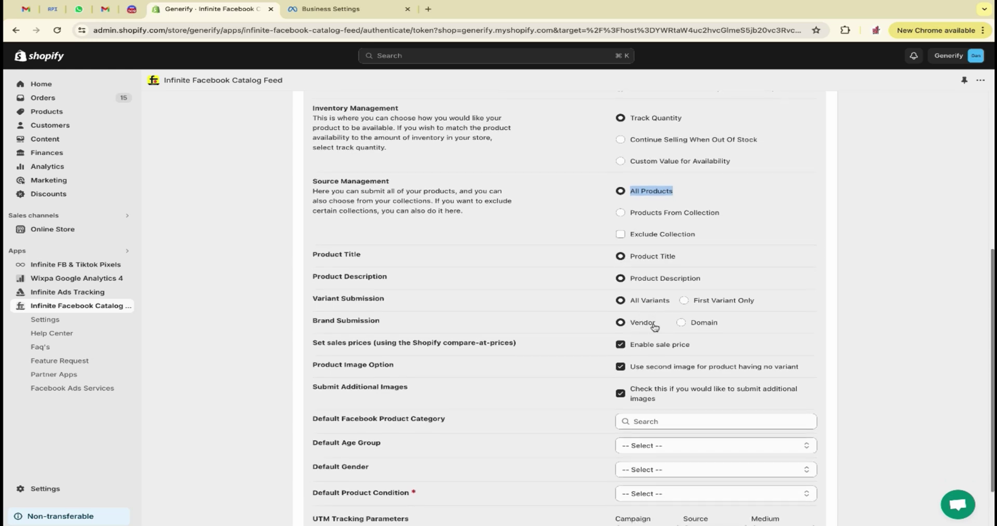
scroll(663, 316, "down", 2)
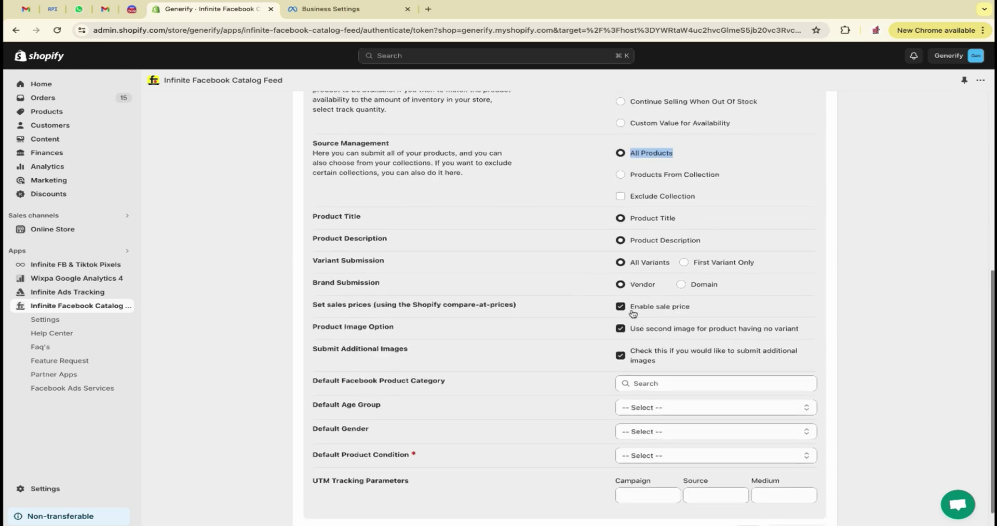
scroll(582, 312, "down", 2)
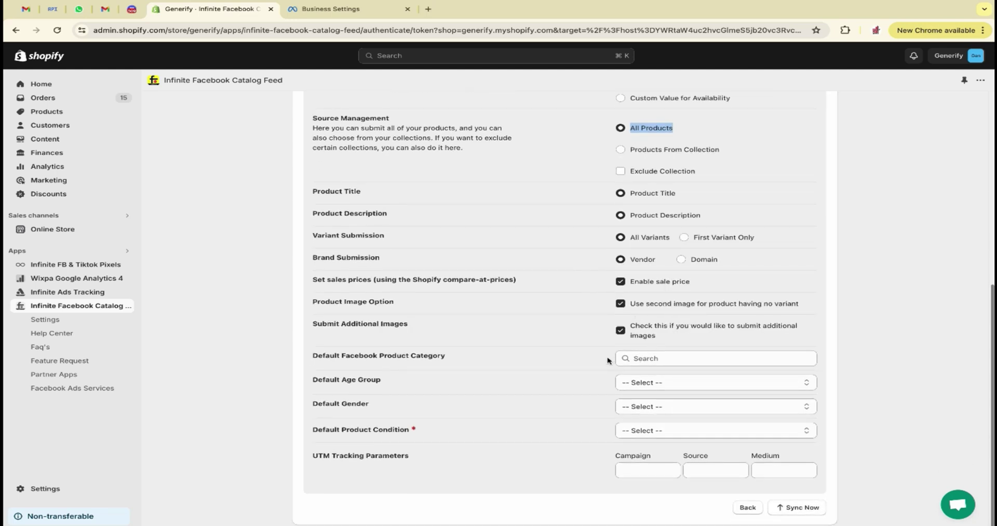
left_click(675, 358)
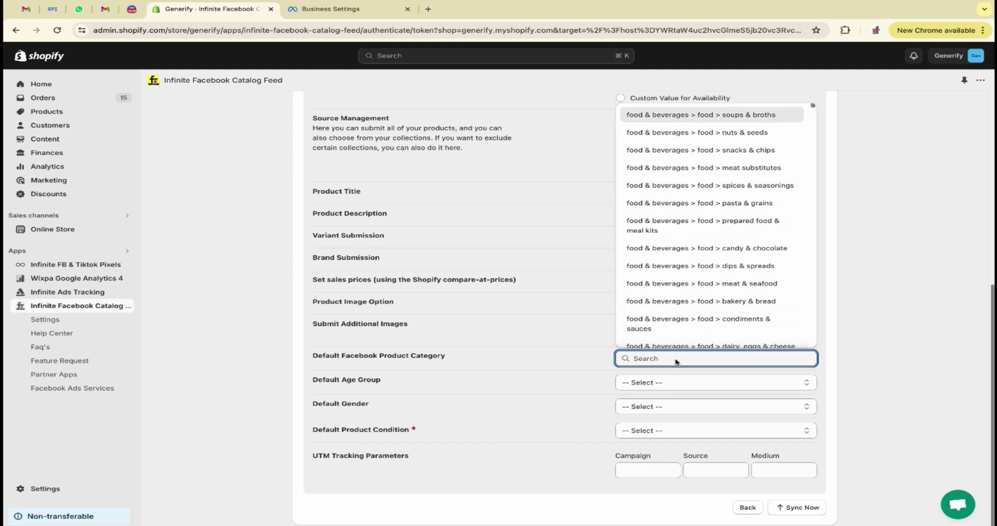
scroll(710, 267, "down", 15)
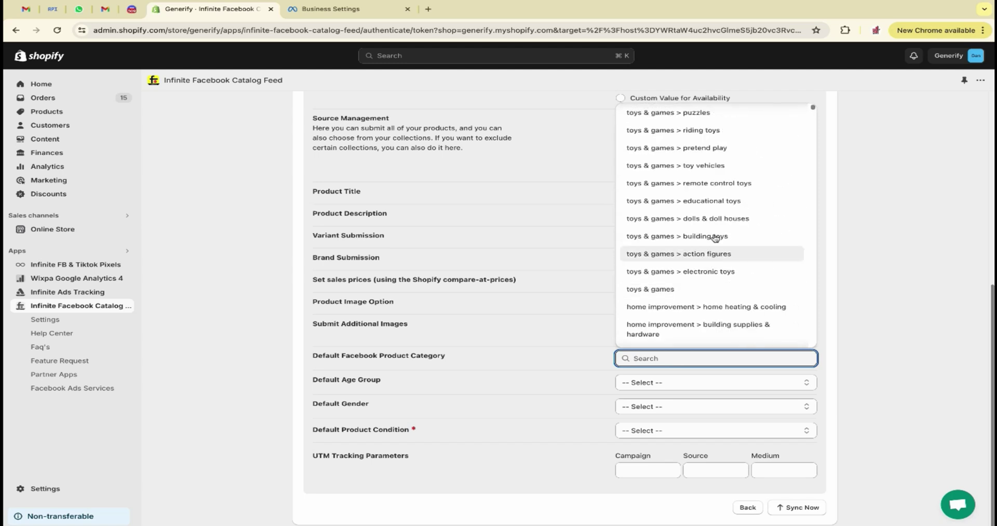
left_click(712, 235)
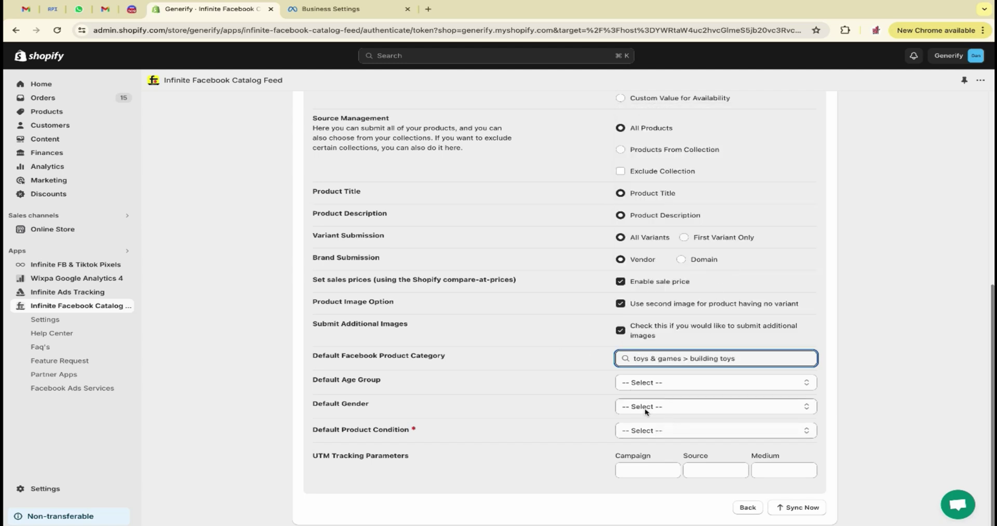
Set default condition New, age group Adult and gender Male, then sync the feed
left_click(664, 431)
left_click(657, 443)
left_click(670, 389)
left_click(660, 395)
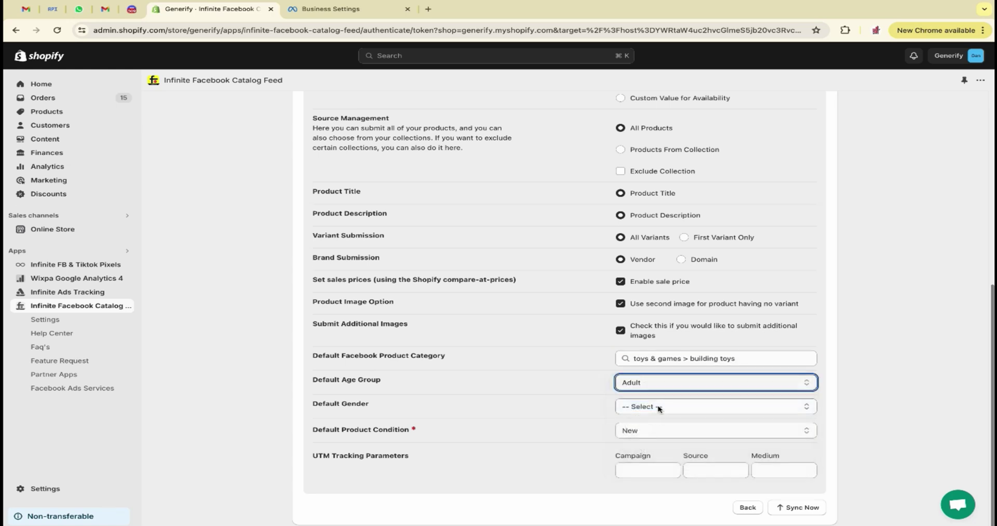
left_click(657, 407)
left_click(581, 386)
key("m")
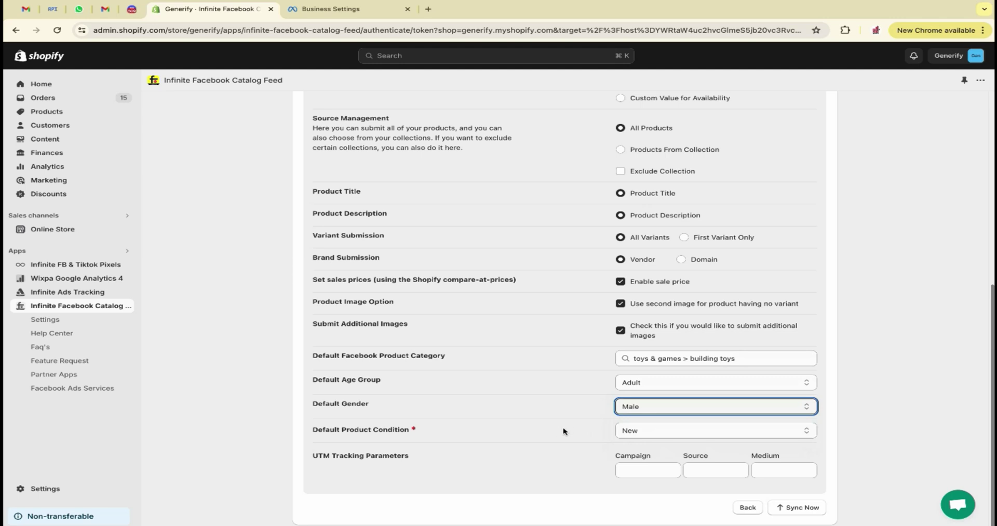
scroll(541, 447, "up", 7)
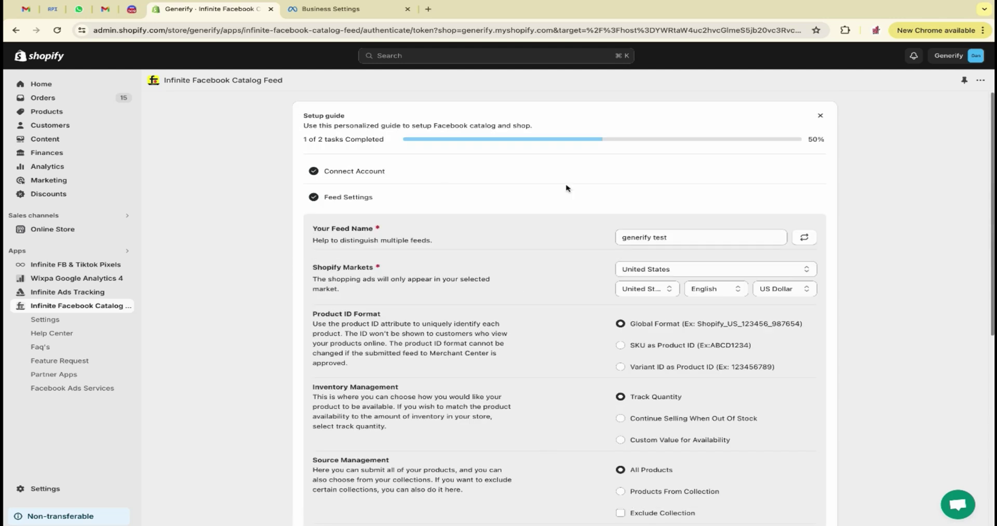
scroll(566, 187, "down", 7)
left_click(797, 506)
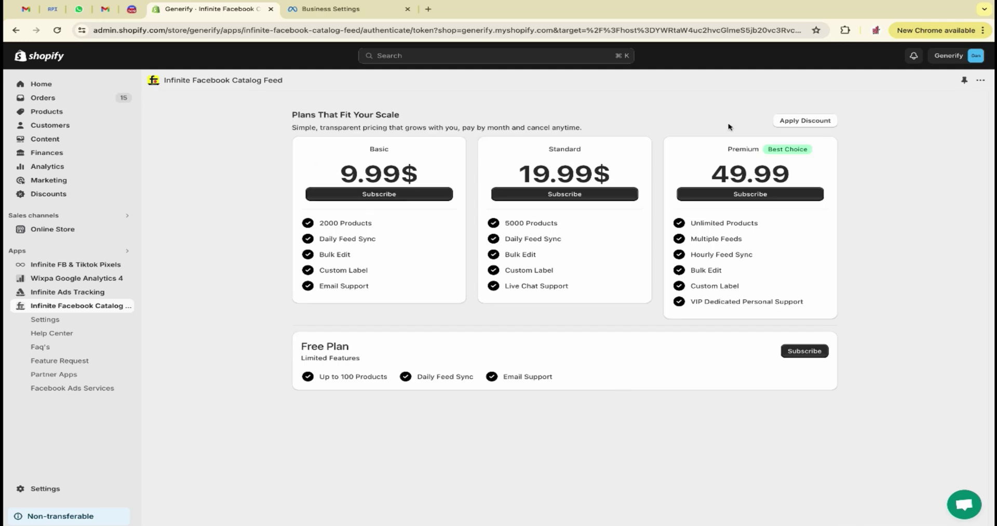
Compare the Free, Basic 9.99$ and Premium 49.99 plans, subscribe to Free, then go to Business Settings
left_click_drag(327, 374, 384, 375)
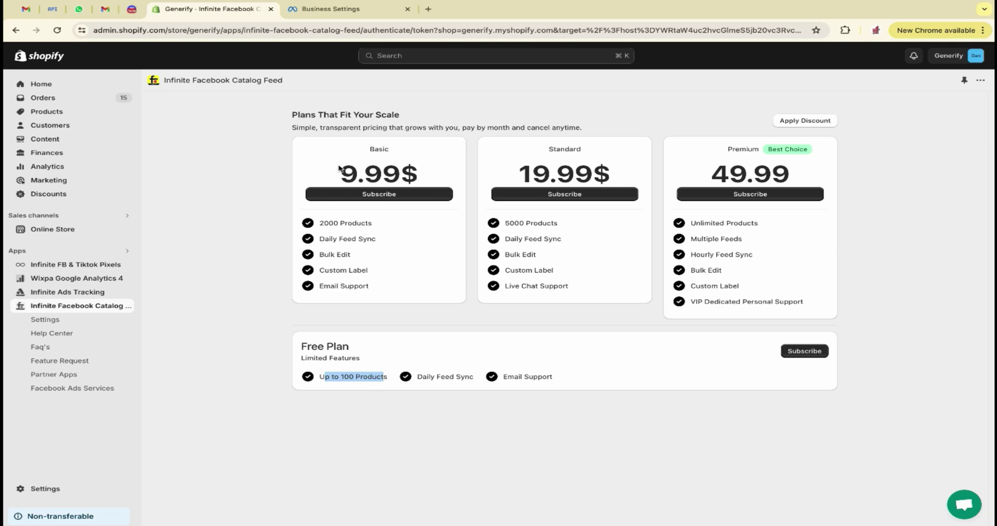
left_click_drag(339, 168, 435, 170)
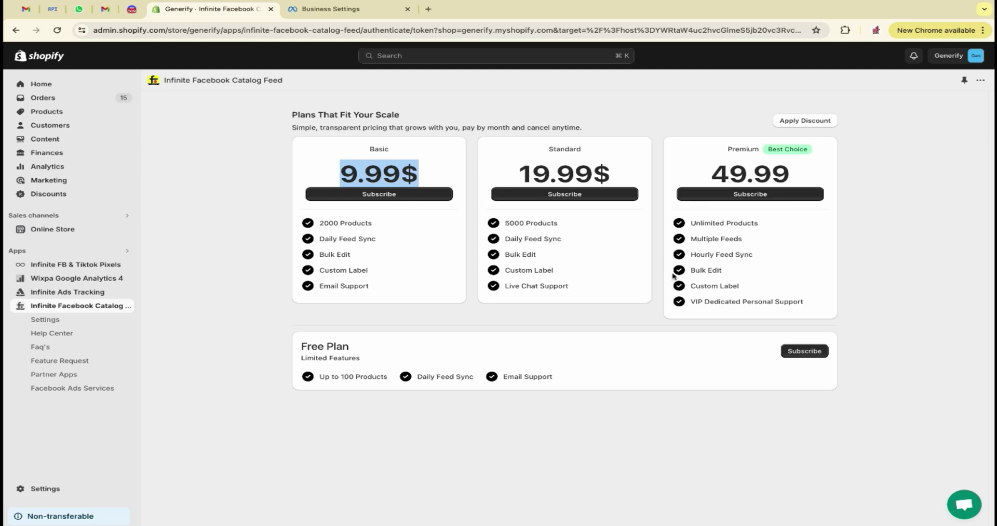
left_click_drag(710, 174, 812, 173)
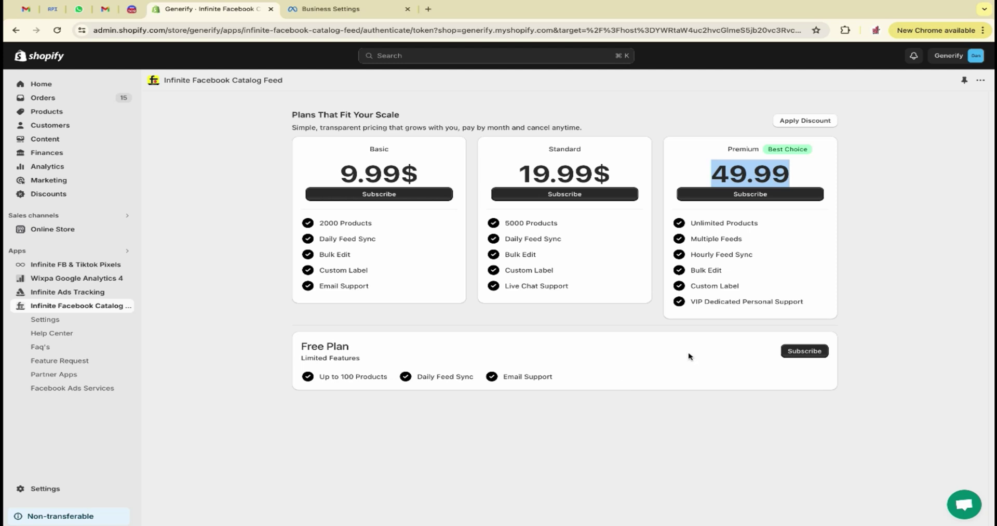
left_click(811, 351)
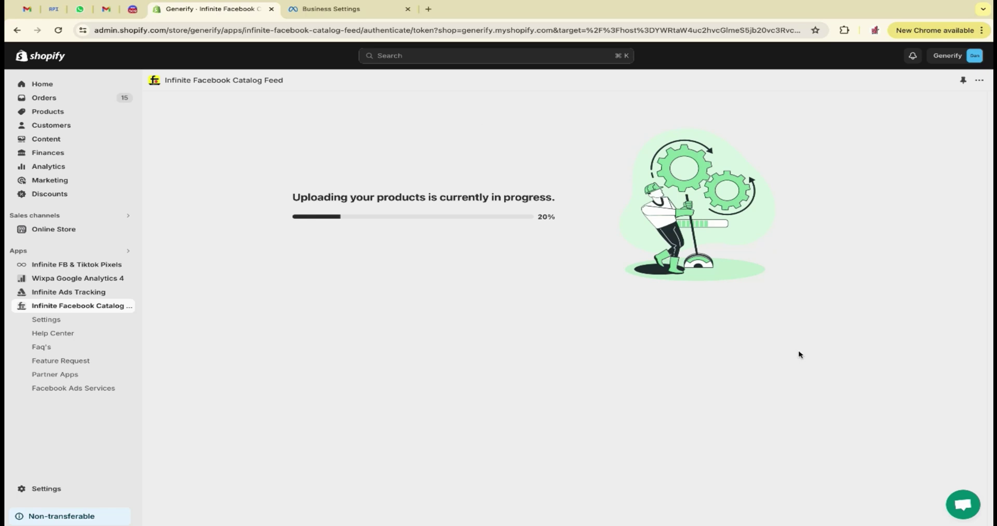
left_click(345, 11)
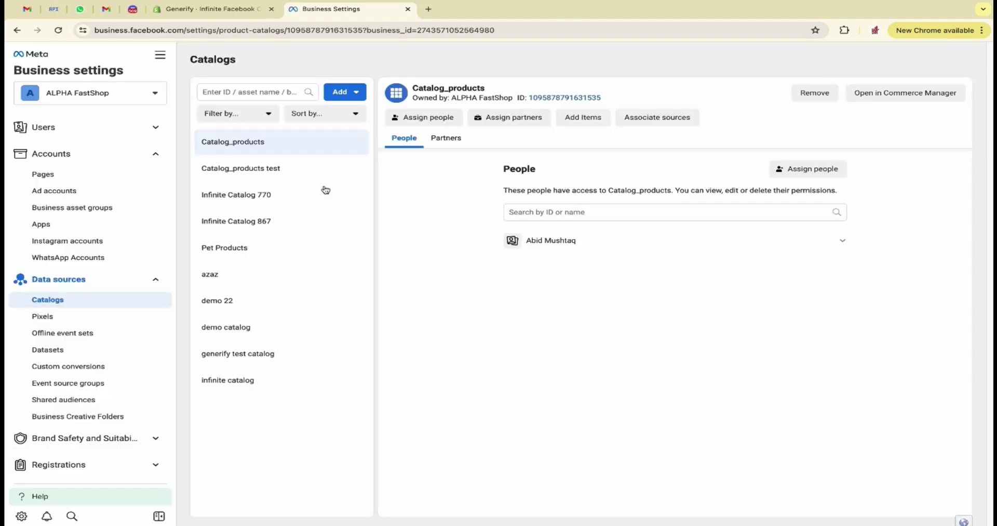
Go from generify test catalog in Business Settings to its overview in Commerce Manager
left_click(237, 356)
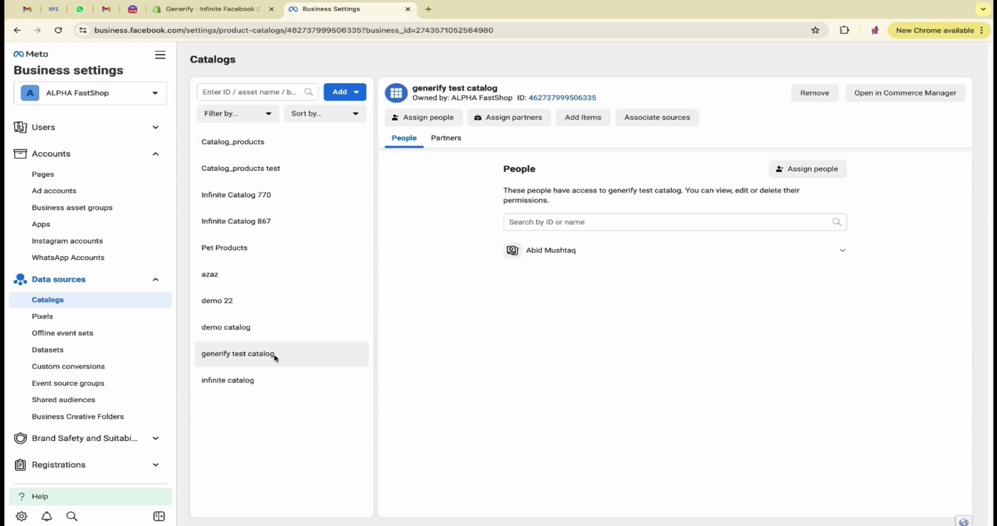
left_click(162, 60)
scroll(285, 187, "down", 10)
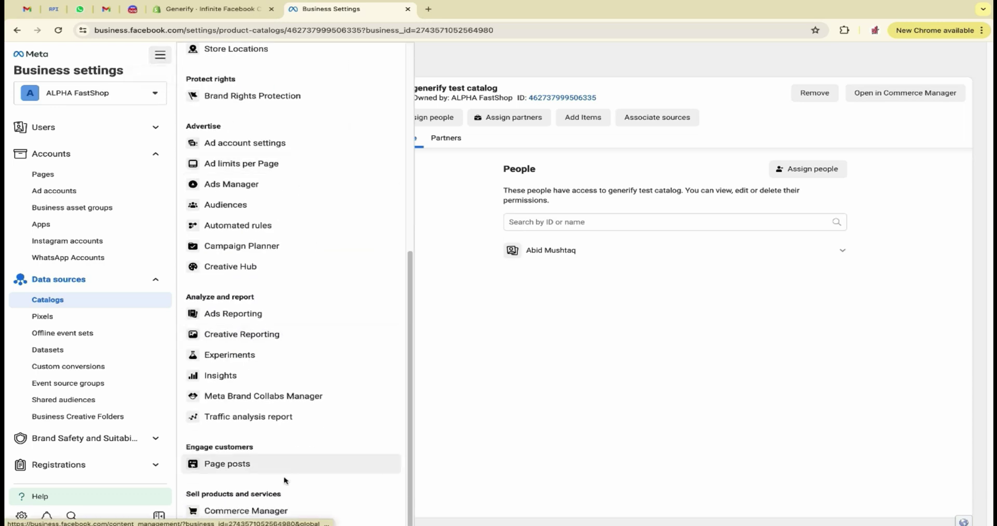
left_click(262, 507)
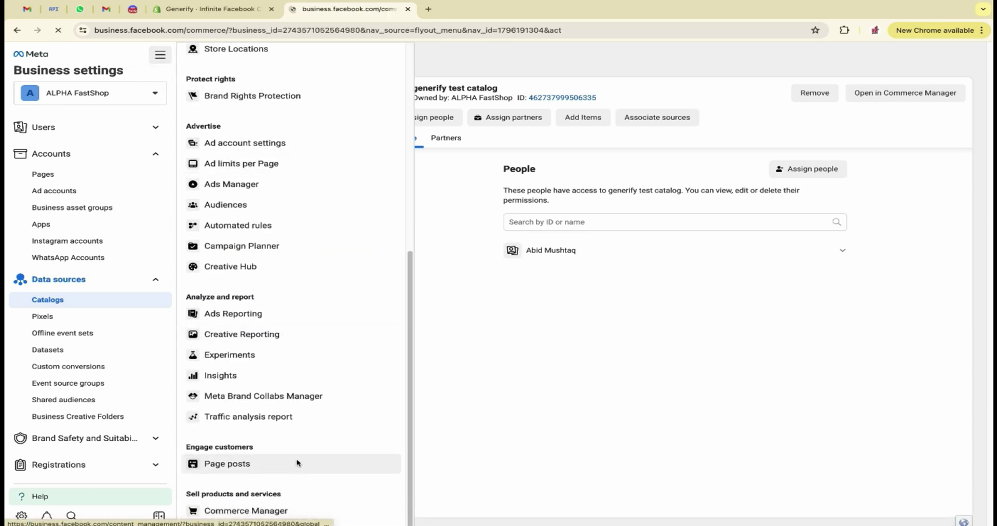
scroll(346, 388, "down", 2)
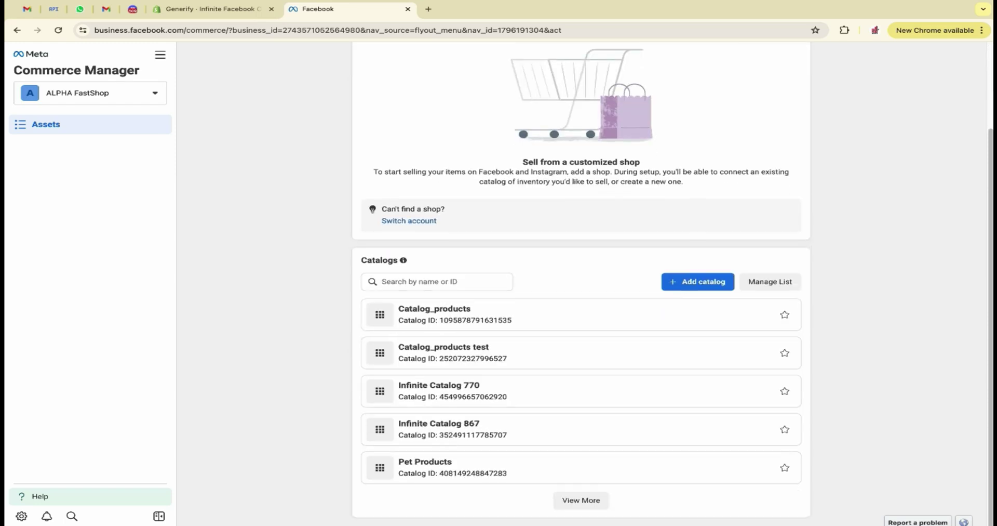
left_click(581, 500)
scroll(601, 390, "down", 4)
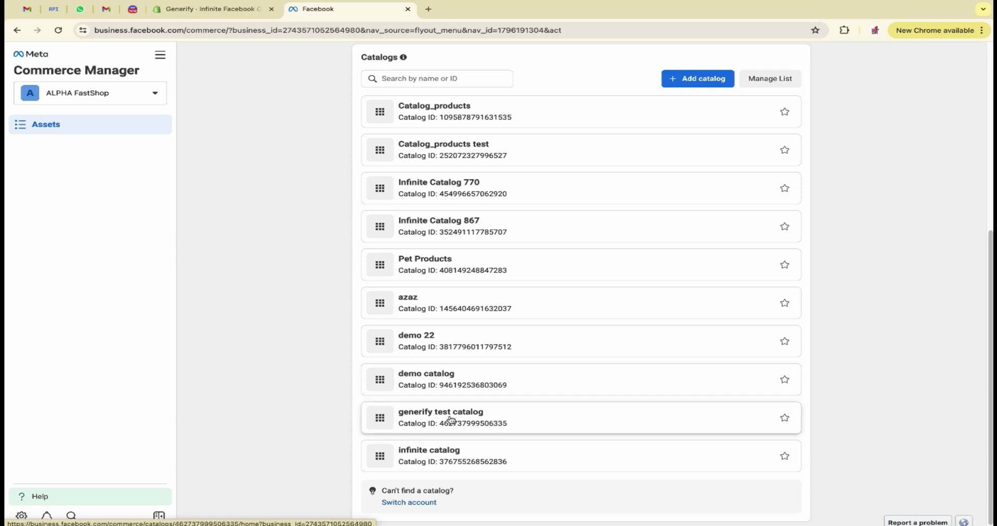
left_click(516, 419)
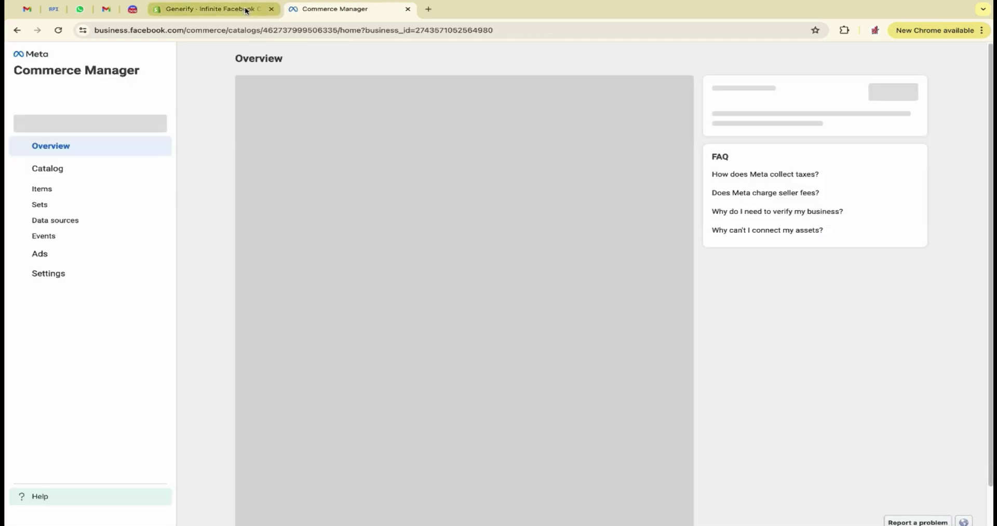
left_click(244, 8)
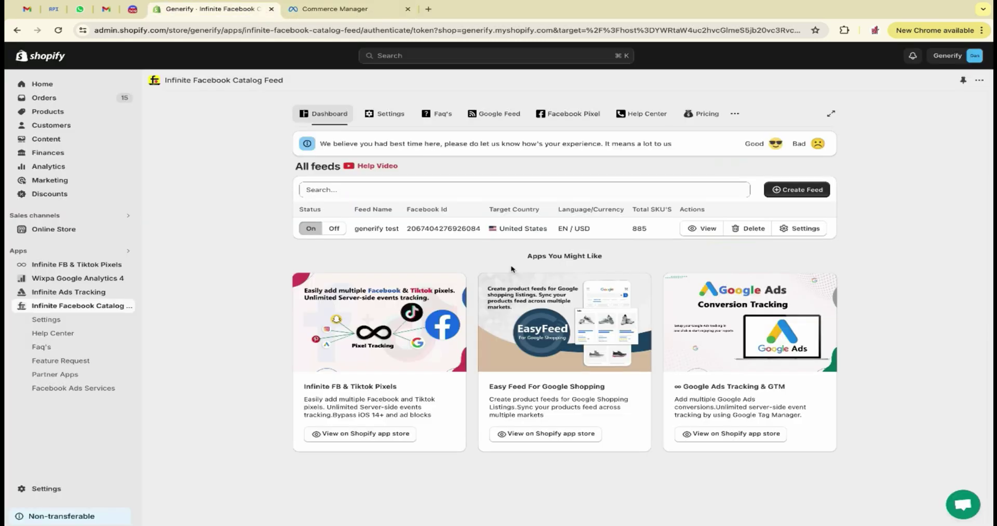
double_click(634, 229)
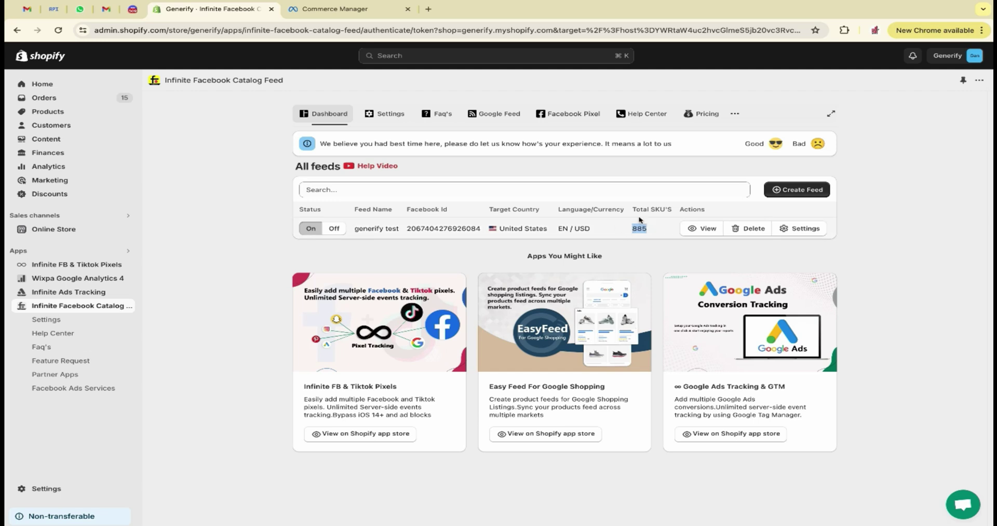
triple_click(644, 208)
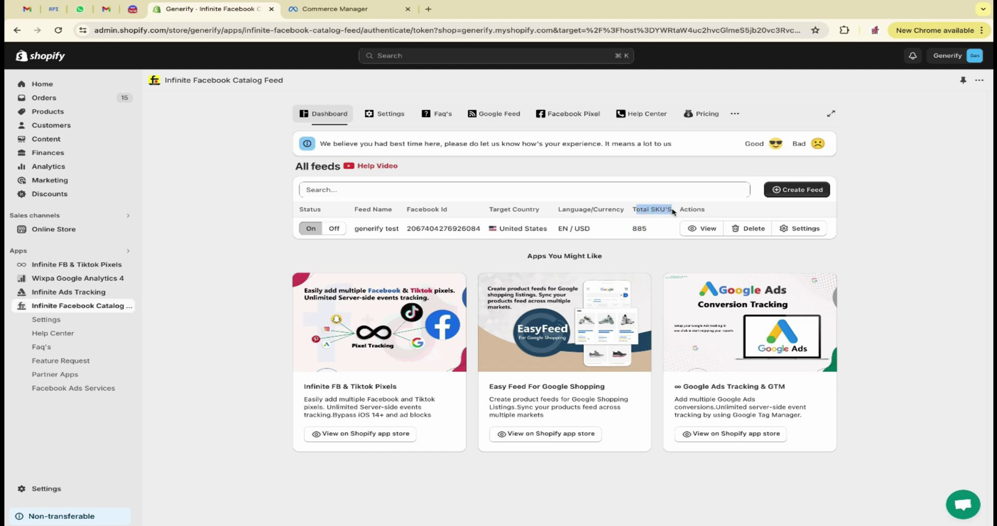
double_click(633, 228)
Check the first data feed's overview showing it still uploading, then return to the Shopify feed app
left_click(333, 9)
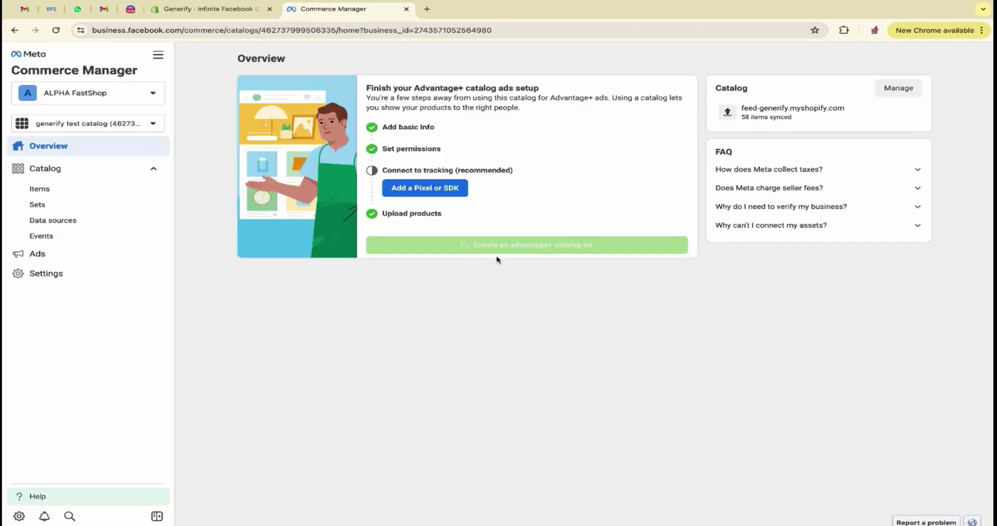
left_click(79, 219)
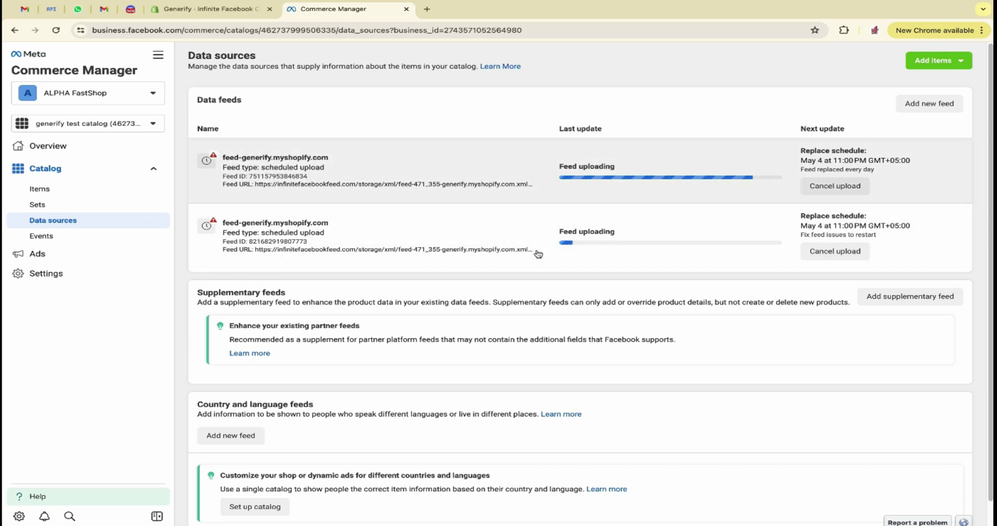
left_click(485, 173)
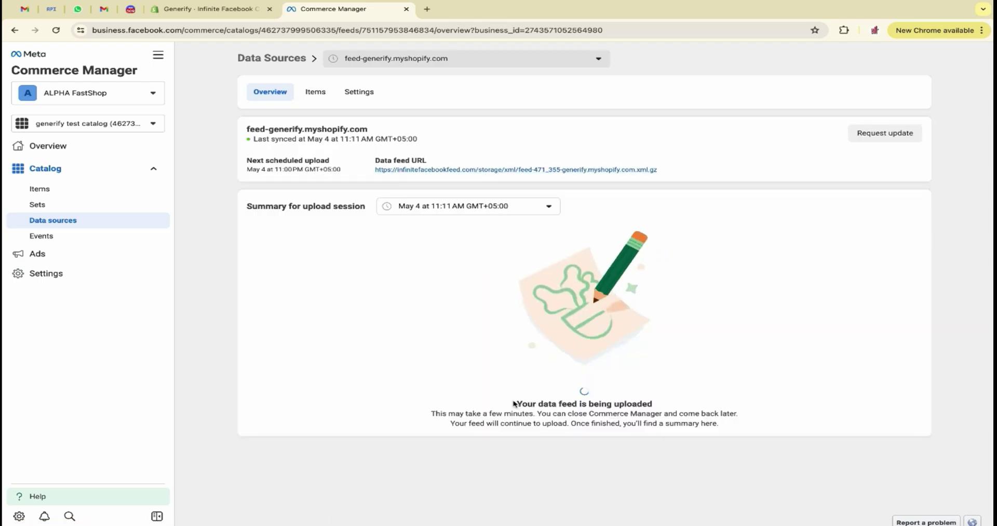
left_click_drag(515, 403, 697, 424)
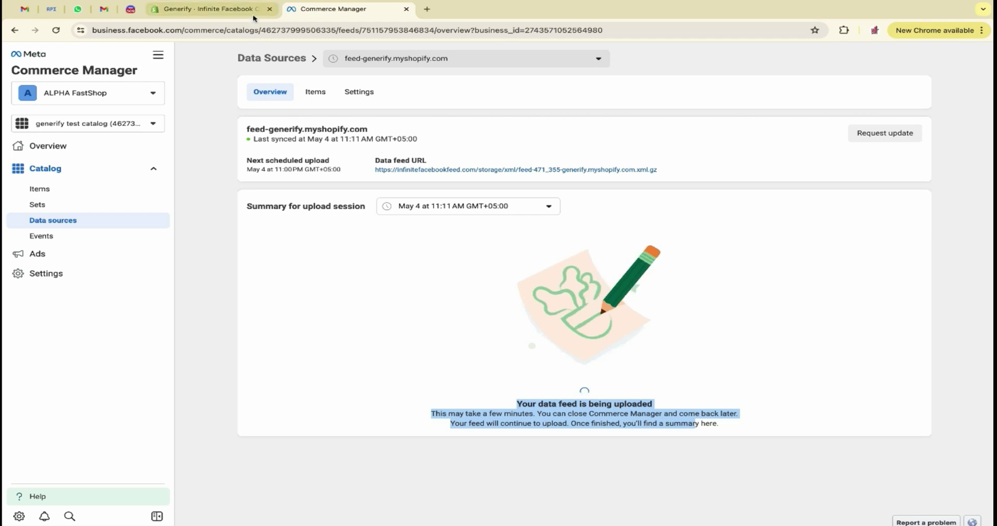
left_click(232, 14)
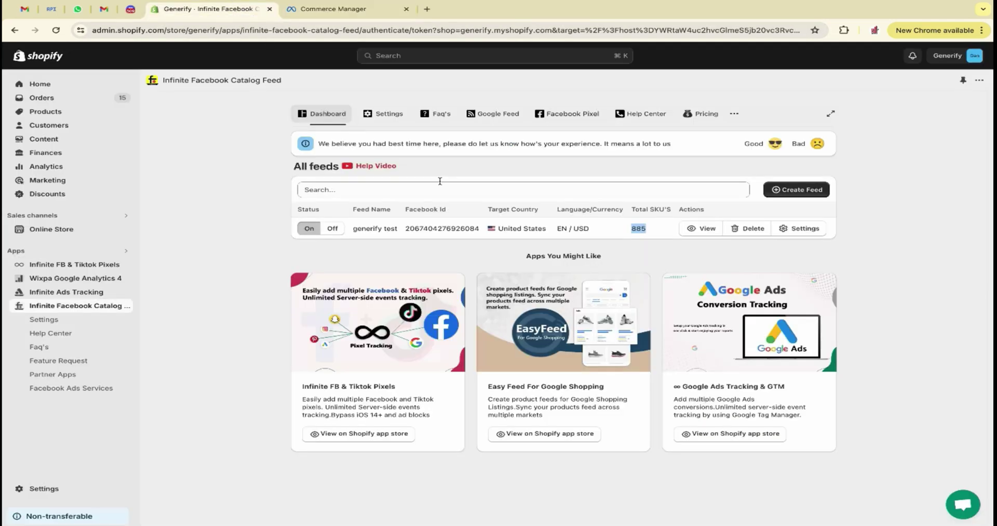
Open the generify test feed's product list and try, then cancel, a bulk edit of all products
left_click(706, 229)
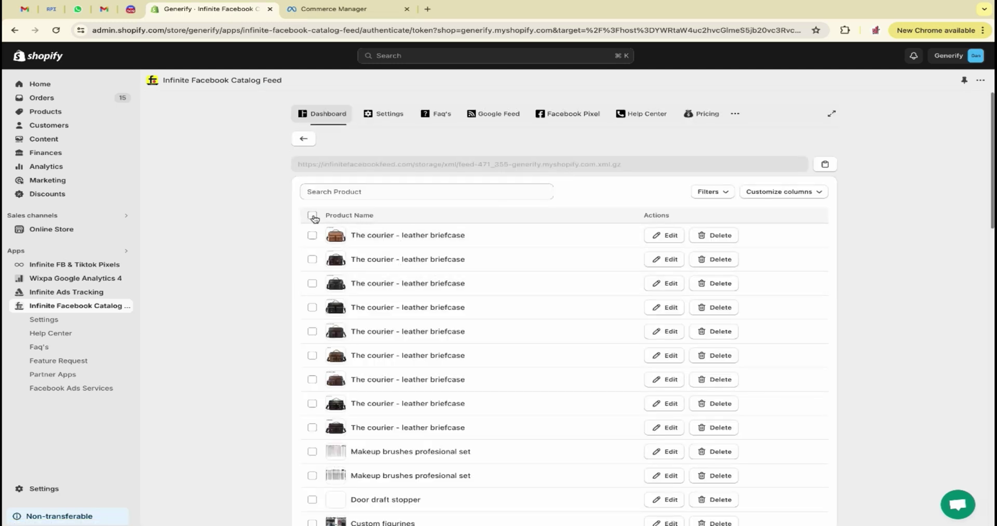
left_click(312, 215)
left_click(358, 216)
left_click(452, 299)
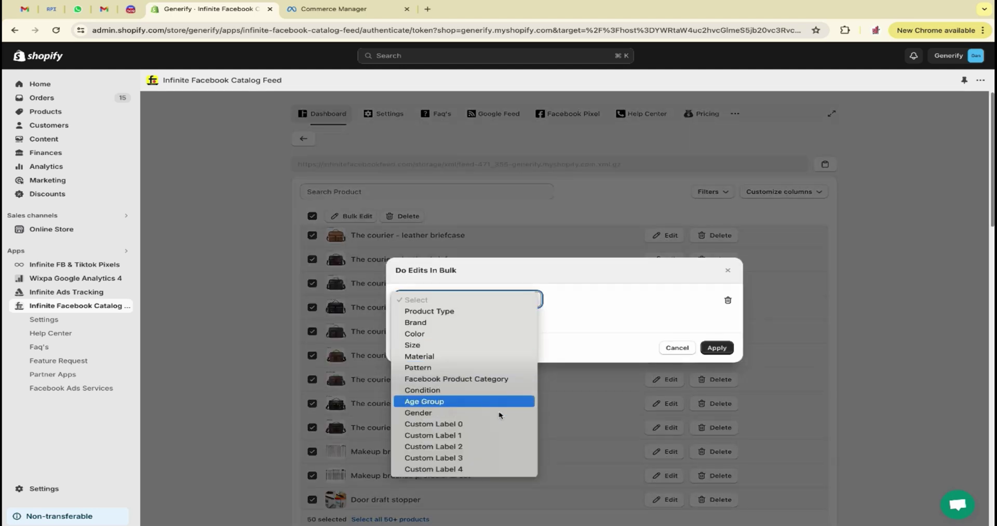
left_click(677, 349)
left_click(680, 348)
Look over the product filter fields and the optional column choices
left_click(723, 192)
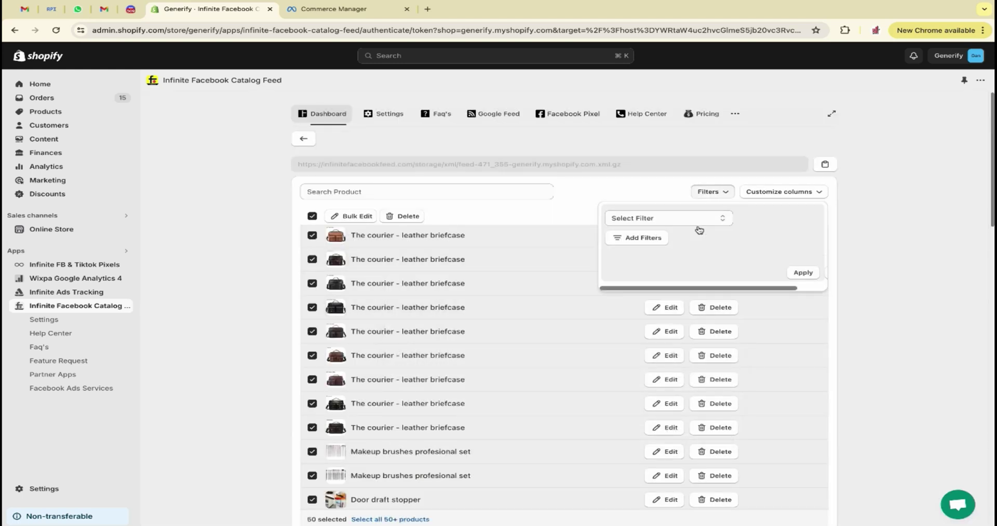
left_click(675, 217)
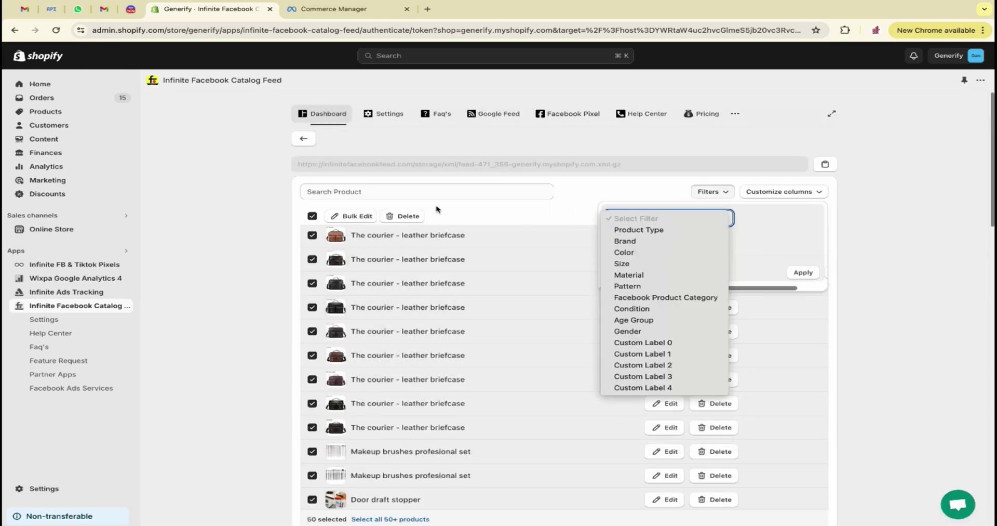
left_click(784, 192)
left_click(784, 192)
scroll(771, 259, "down", 2)
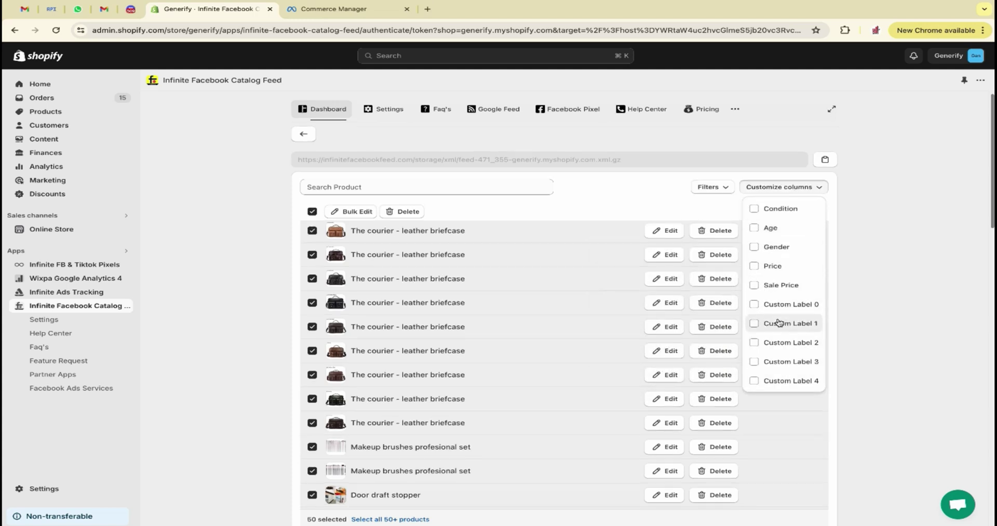
left_click(639, 136)
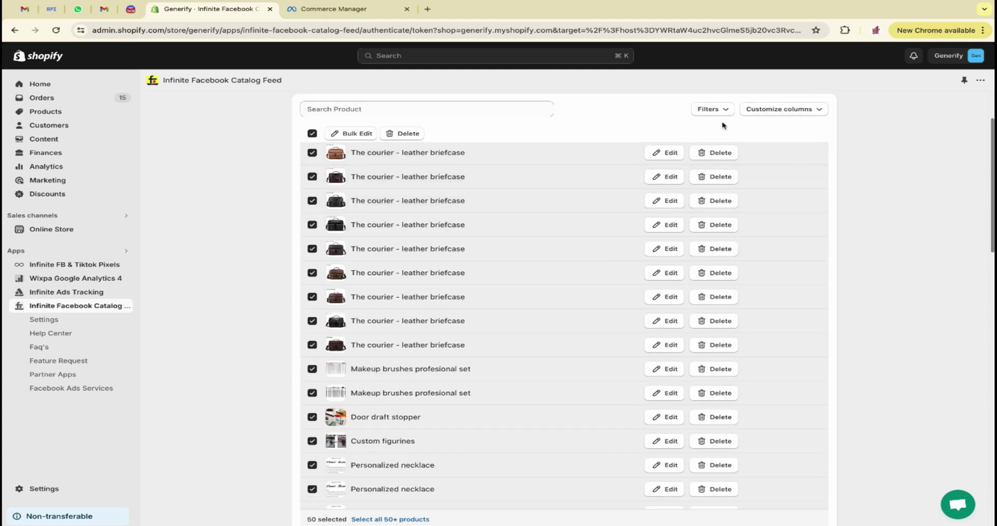
Add the Price, Sale Price, Custom Label 0 and Custom Label 2 columns, then deselect all products
left_click(775, 110)
left_click(756, 206)
left_click(754, 188)
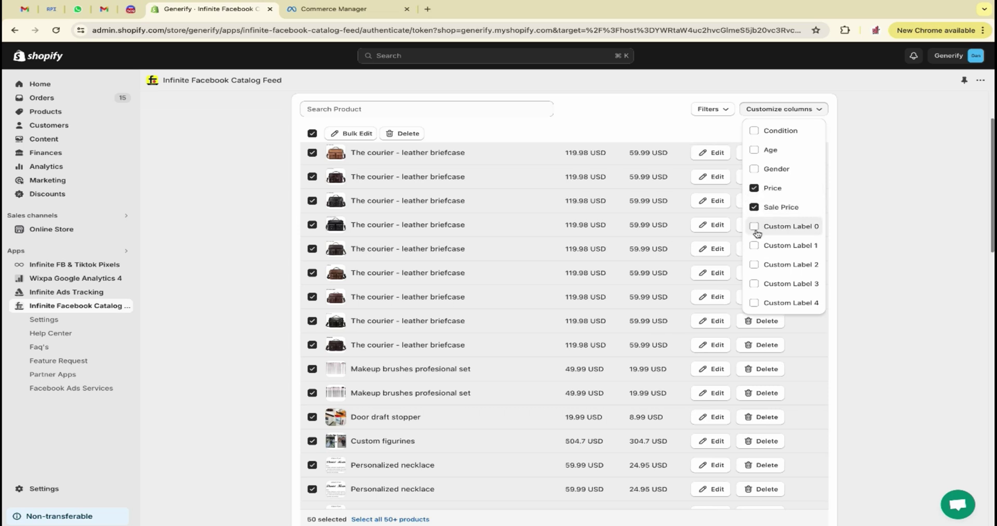
left_click(754, 226)
left_click(755, 264)
left_click(633, 126)
scroll(613, 247, "up", 3)
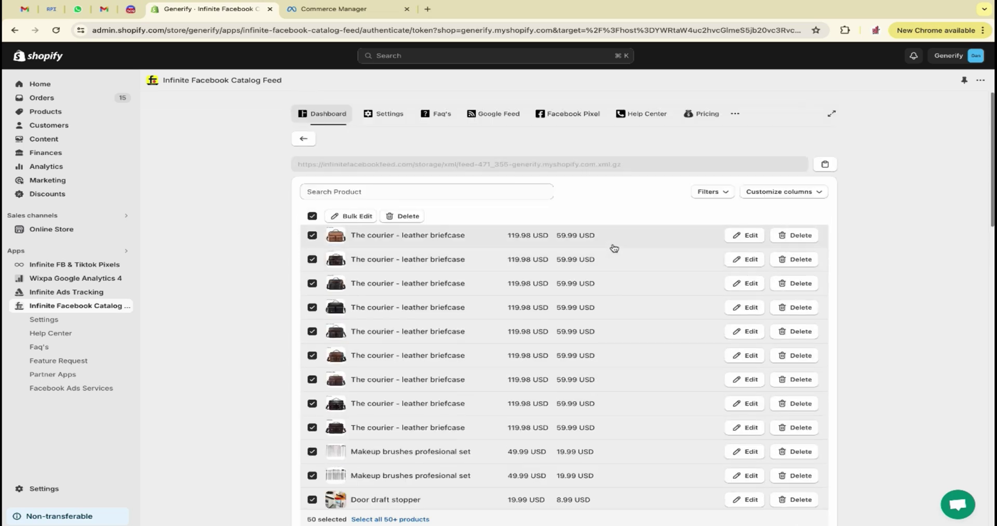
scroll(618, 275, "down", 2)
scroll(621, 296, "down", 3)
scroll(621, 297, "up", 5)
left_click(311, 216)
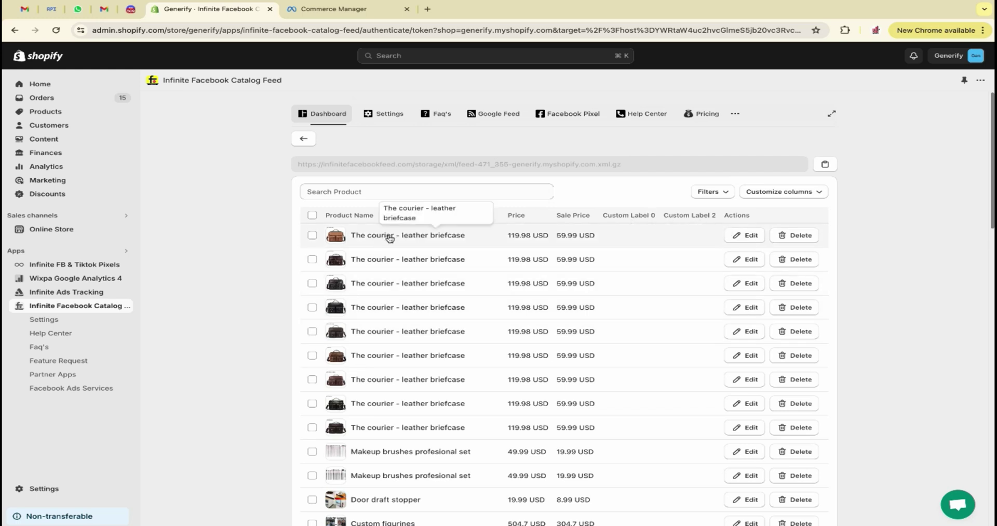
Look over the courier leather briefcase's feed fields, then go back to the feed dashboard
left_click(746, 236)
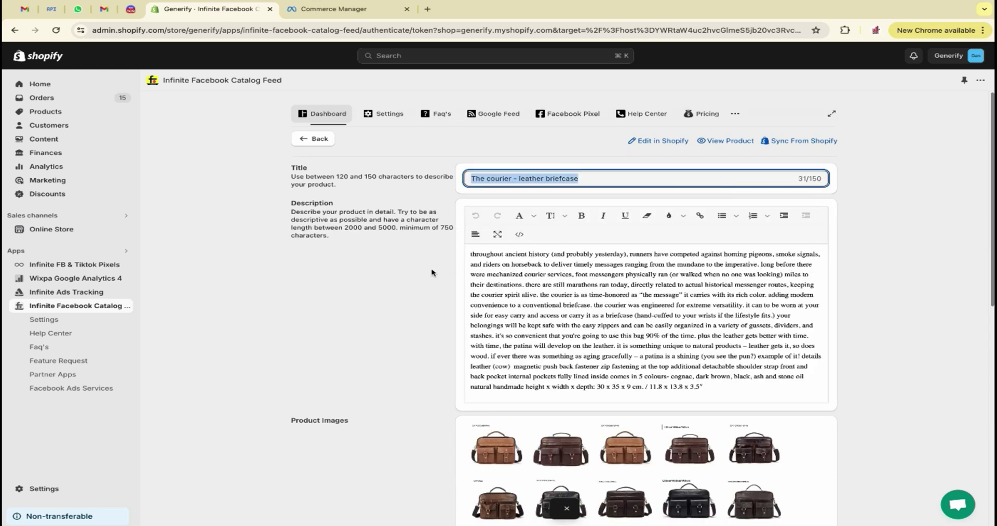
scroll(431, 272, "down", 9)
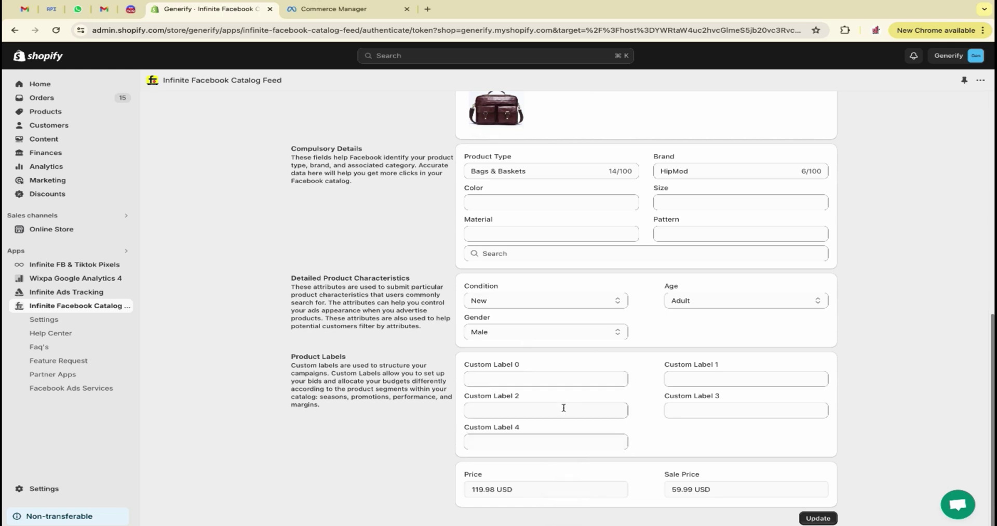
scroll(565, 406, "up", 9)
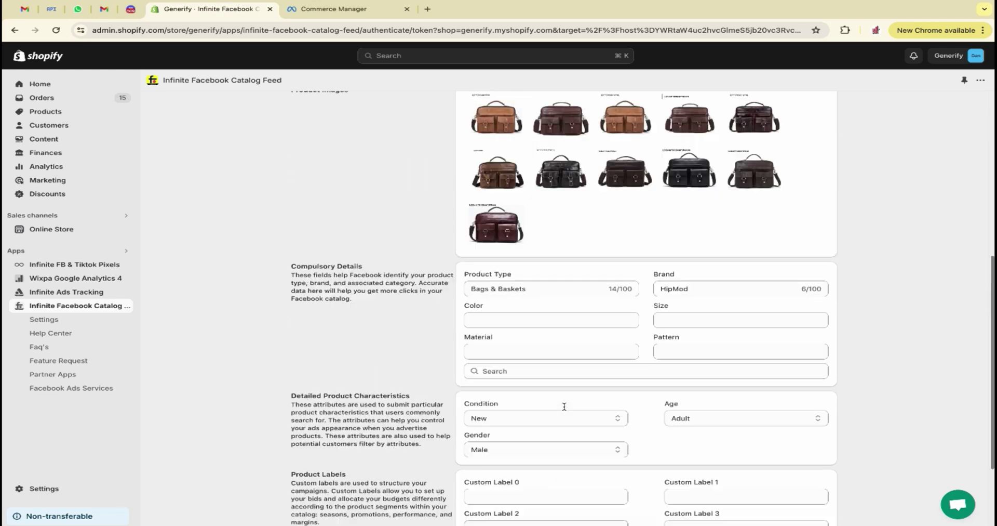
left_click(315, 137)
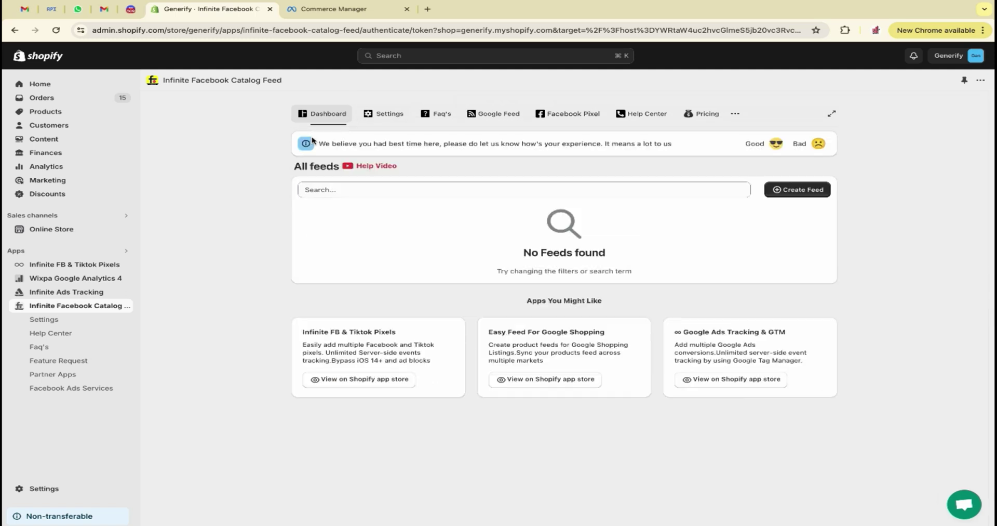
In Commerce Manager, go back to Data Sources and open the first feed's upload summary
left_click(333, 9)
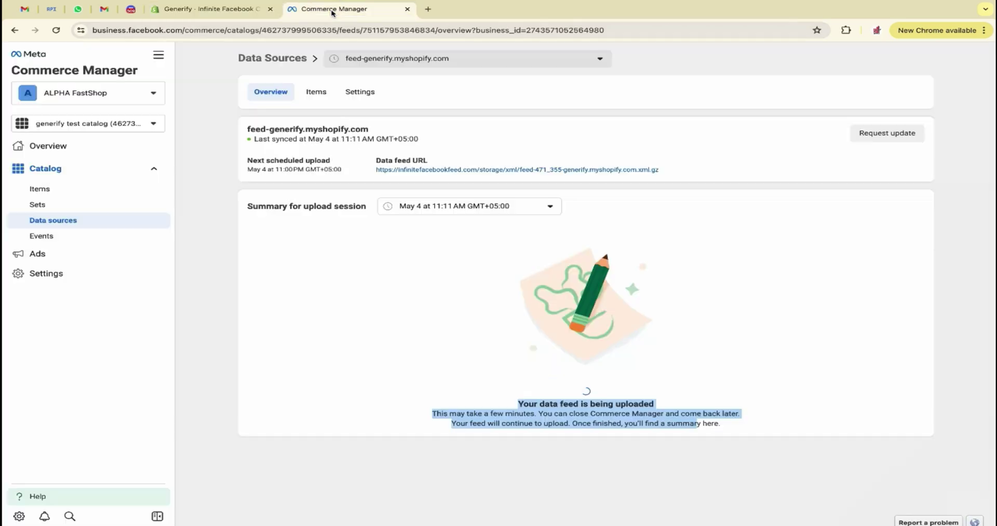
left_click(316, 91)
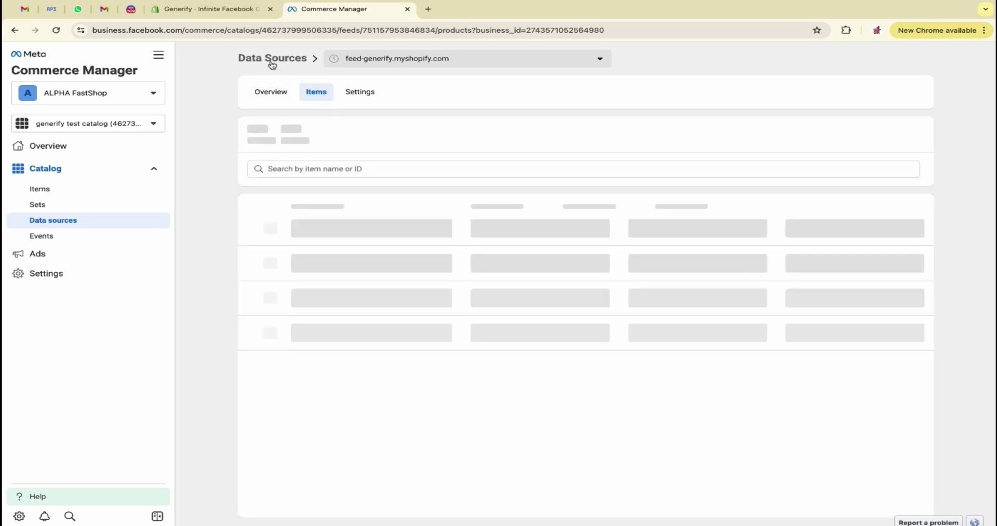
left_click(272, 61)
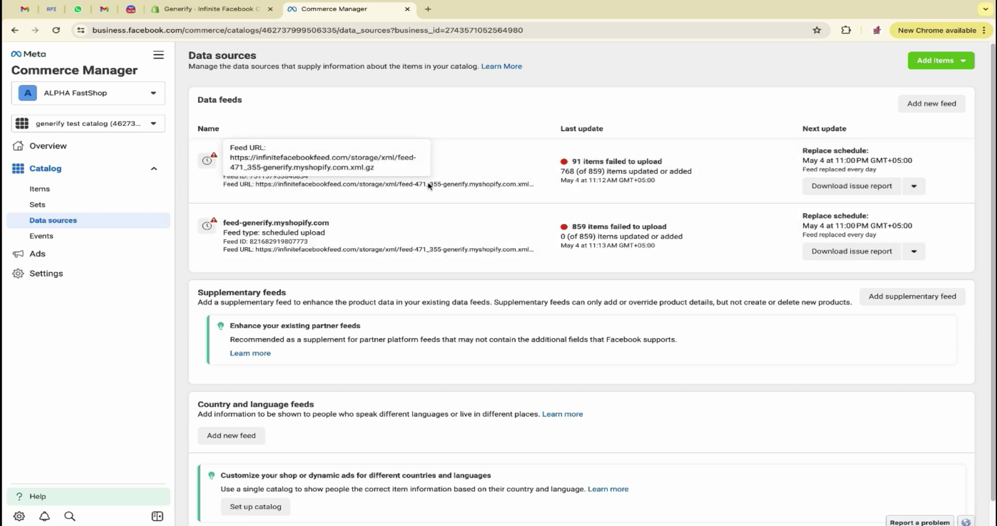
left_click(343, 165)
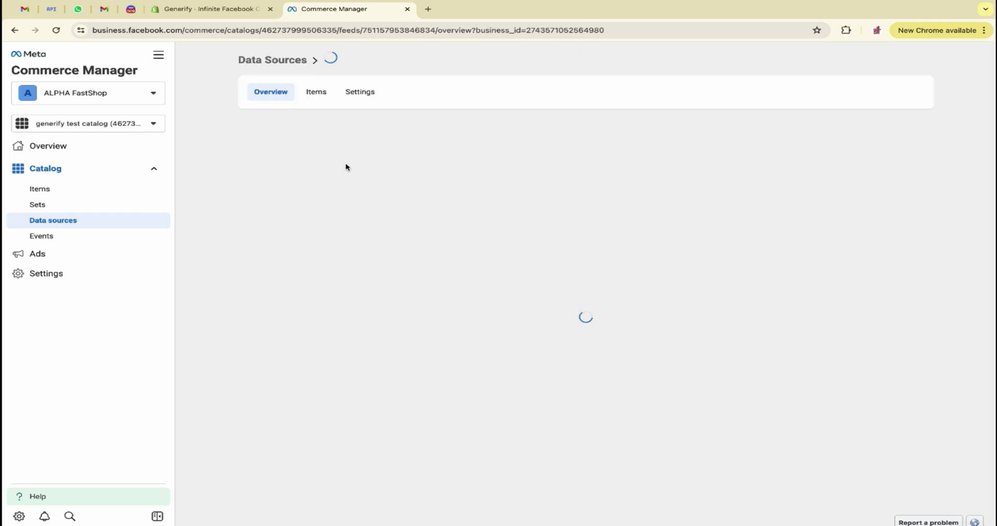
Highlight the 768 items added and the 91 items missing descriptions
double_click(279, 245)
left_click_drag(257, 234, 404, 249)
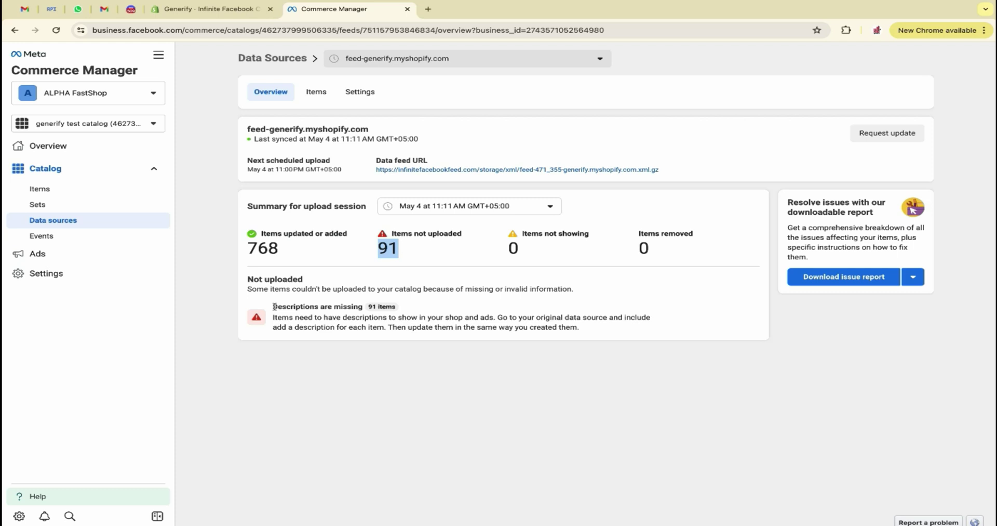
left_click_drag(272, 306, 374, 306)
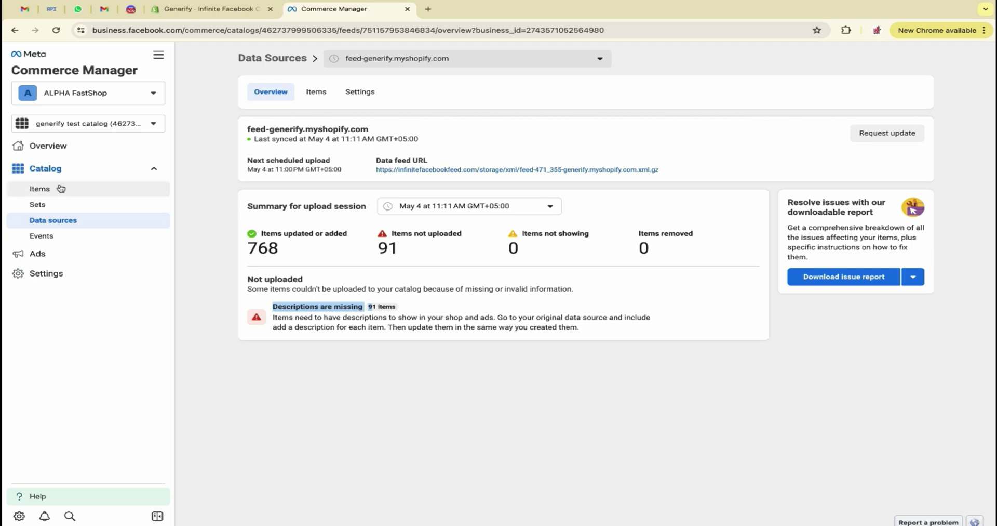
Open the generify test catalog's Items list and highlight its 89-item count
left_click(41, 189)
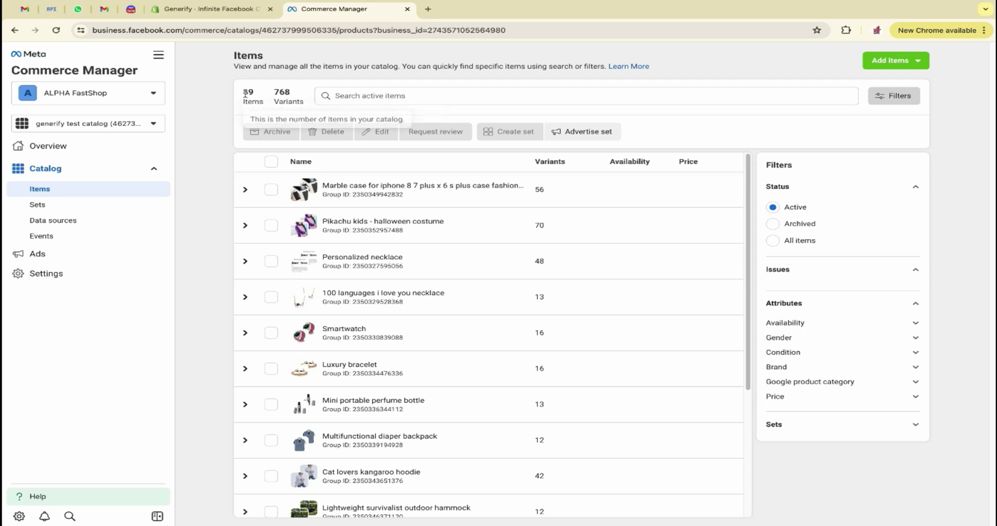
double_click(255, 93)
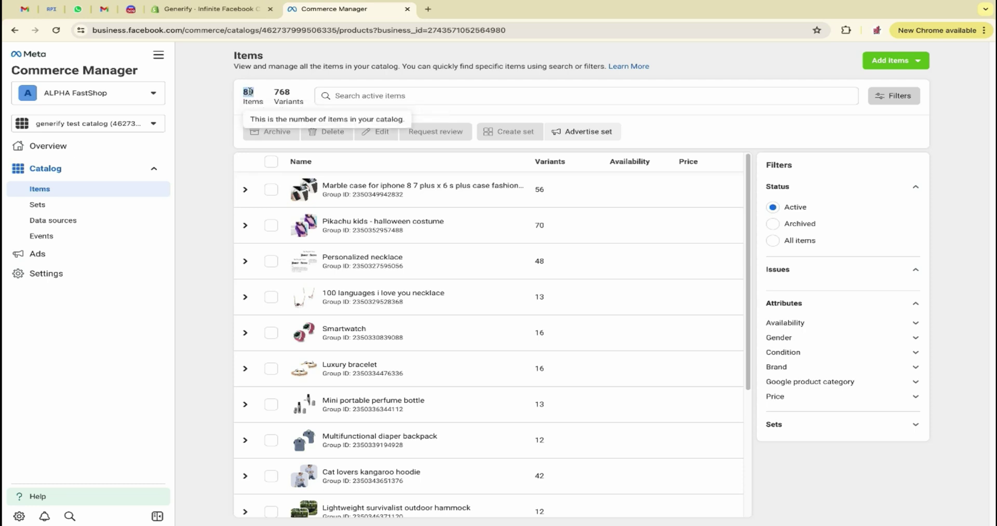